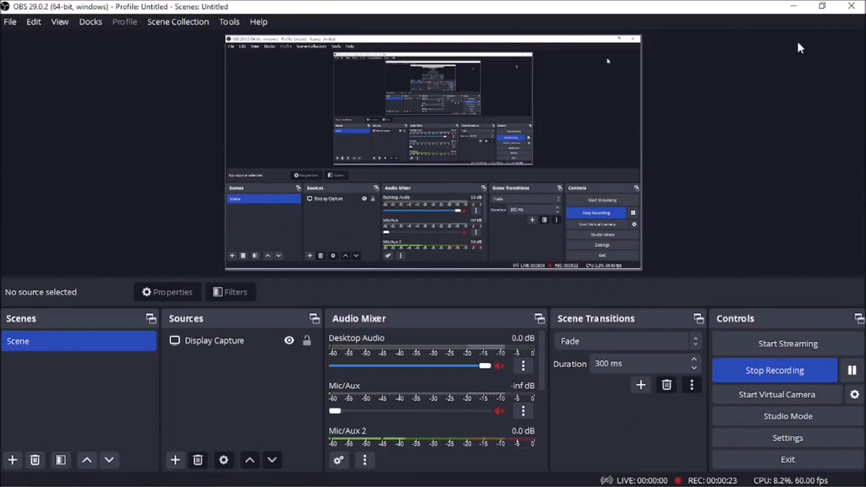
Switch to the YouTube banner design in Canva and search the elements for "dog", showing only photos.
left_click(794, 6)
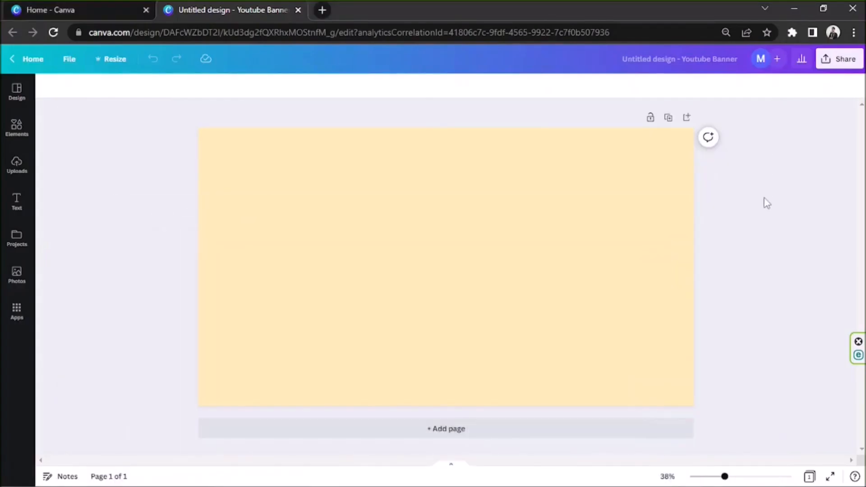
left_click(598, 210)
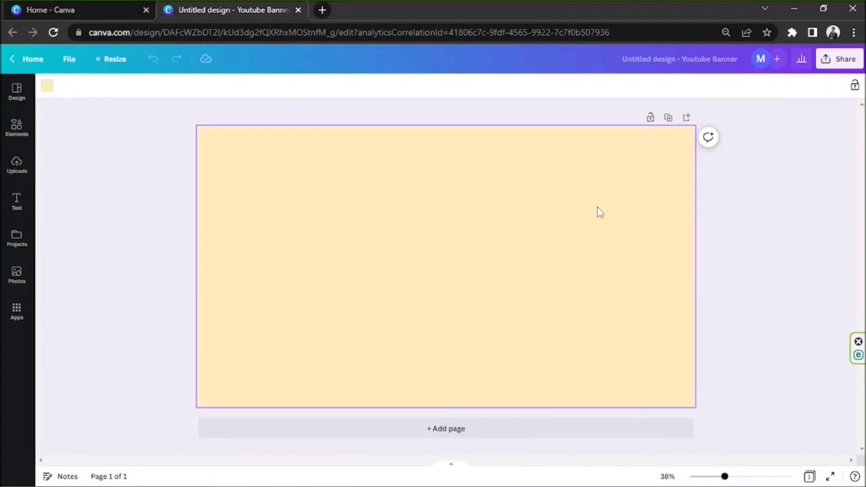
left_click(29, 132)
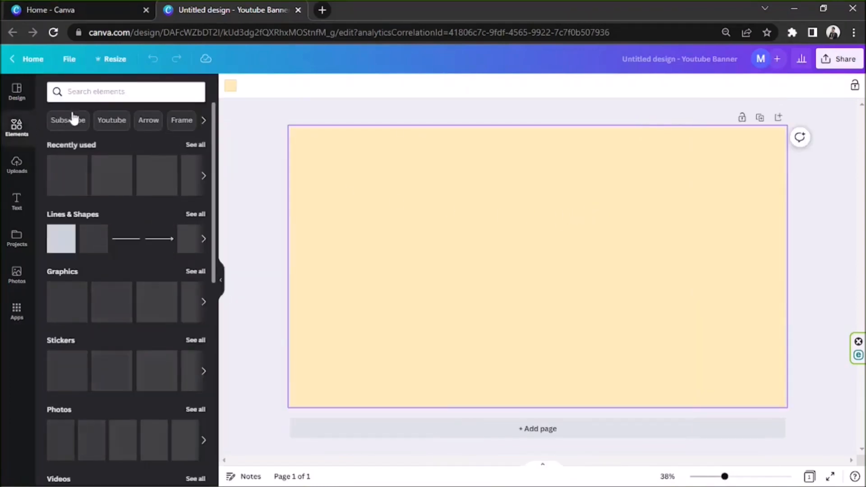
left_click(96, 93)
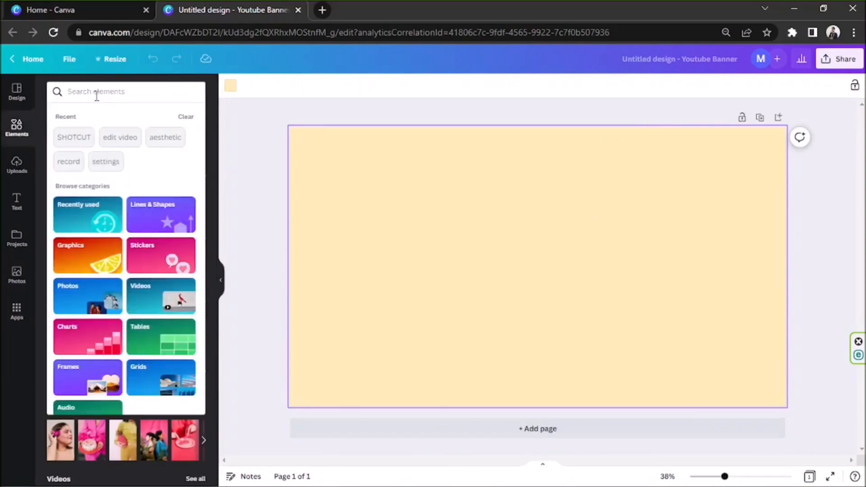
type("dog")
key("Return")
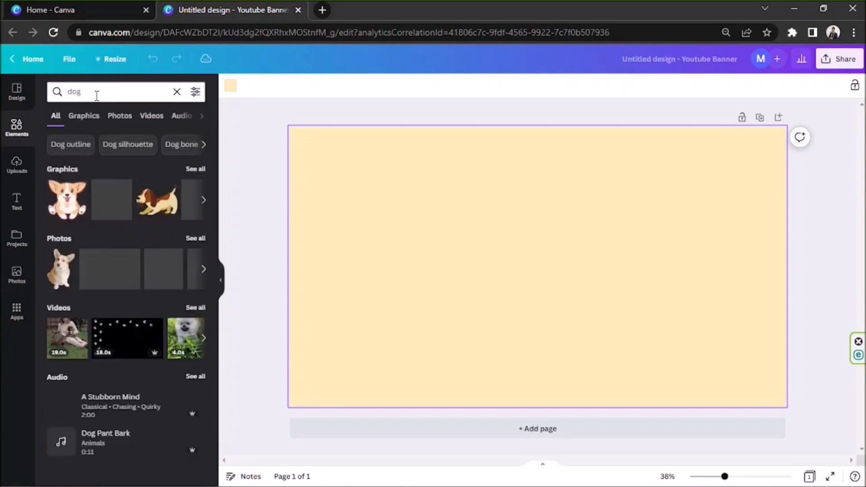
left_click(119, 116)
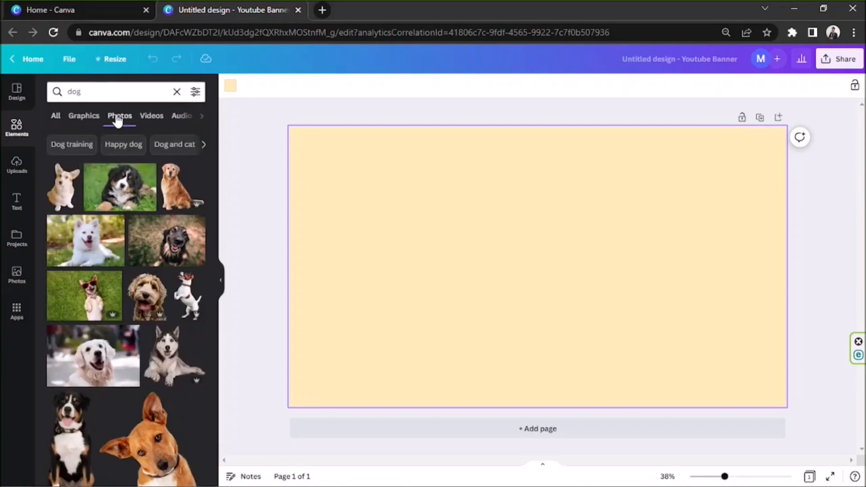
Add the photo of the sitting brown Chihuahua puppy on a pale background to the banner.
scroll(113, 185, "down", 12)
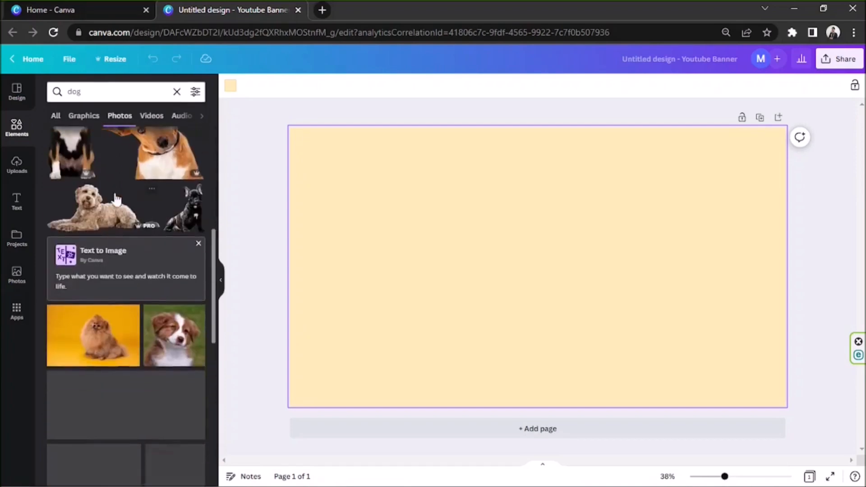
scroll(116, 198, "down", 5)
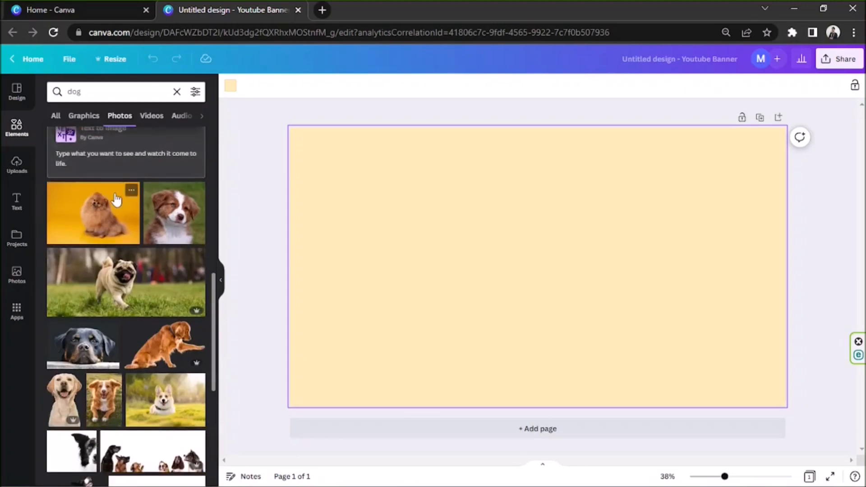
scroll(116, 199, "down", 7)
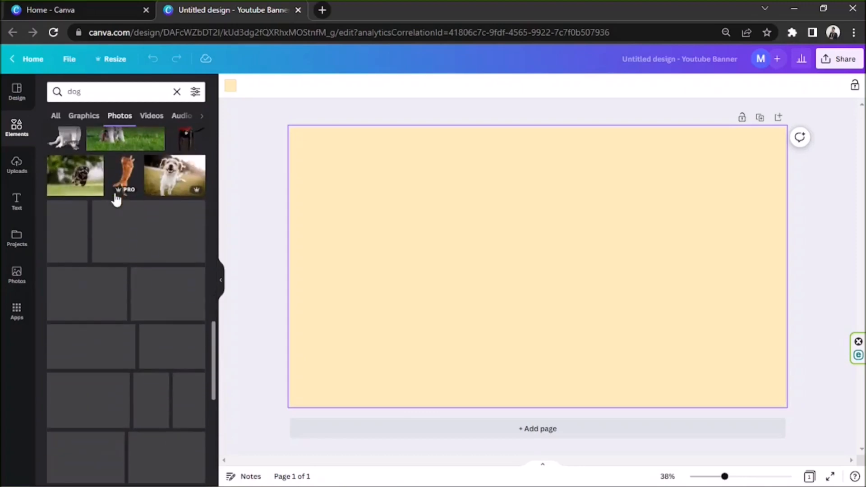
scroll(116, 198, "down", 5)
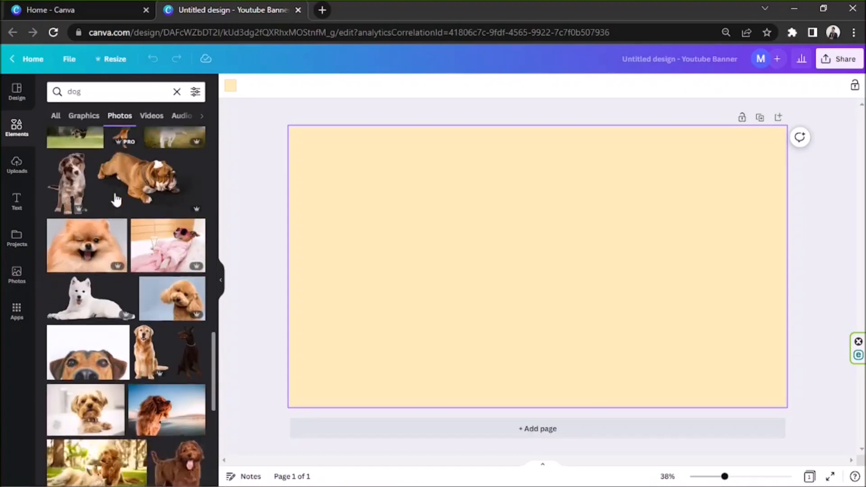
scroll(116, 199, "down", 12)
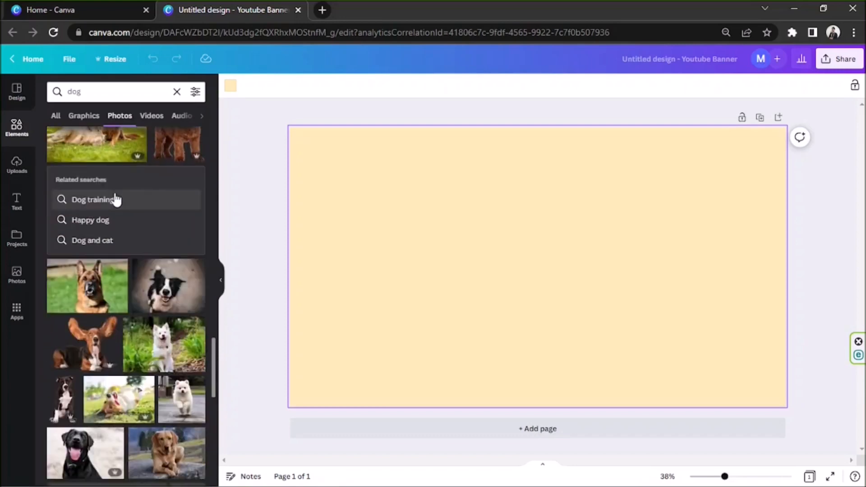
scroll(116, 198, "down", 3)
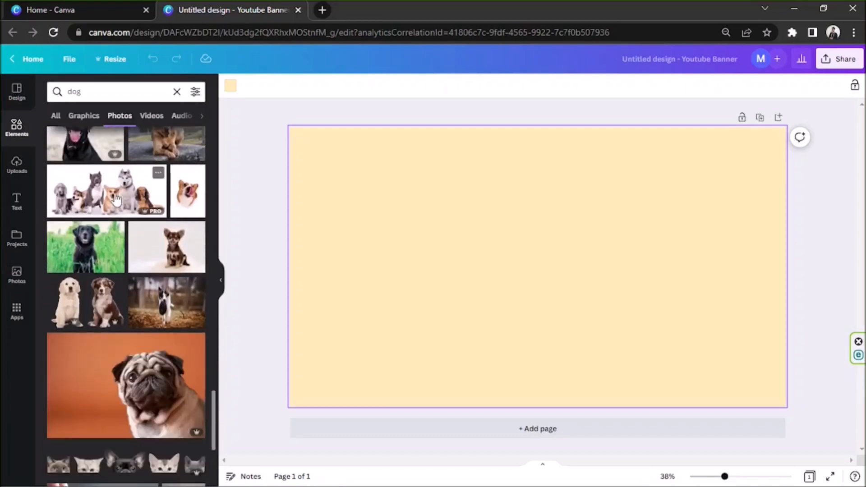
left_click(132, 256)
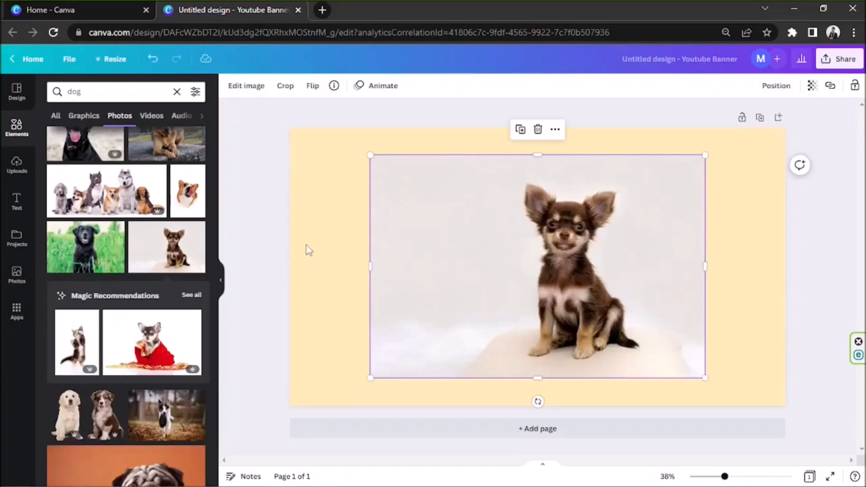
left_click(221, 281)
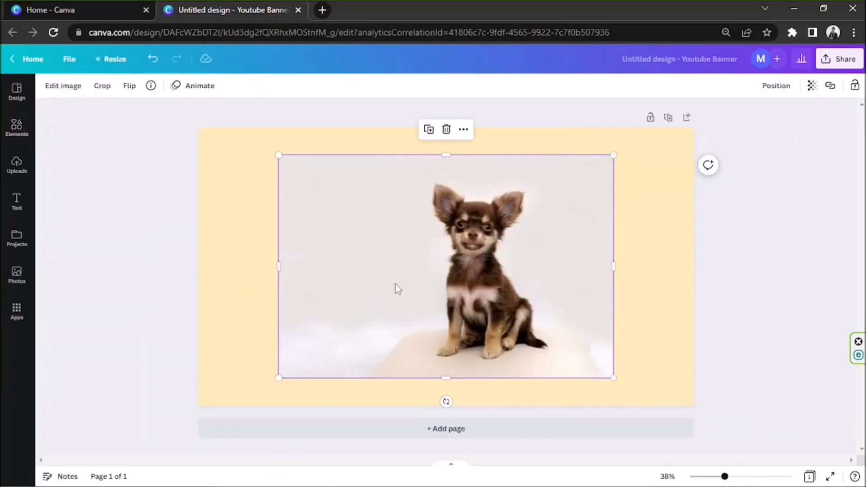
Remove the background of the puppy photo with the Background Remover.
left_click(73, 94)
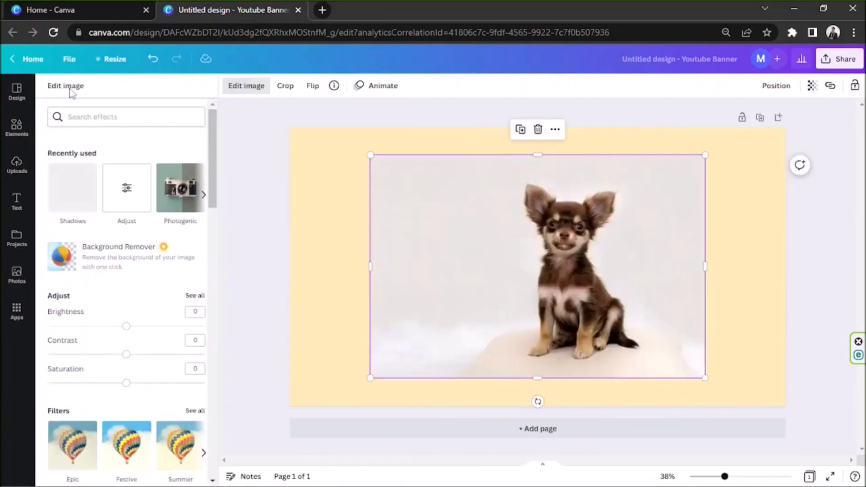
left_click(79, 116)
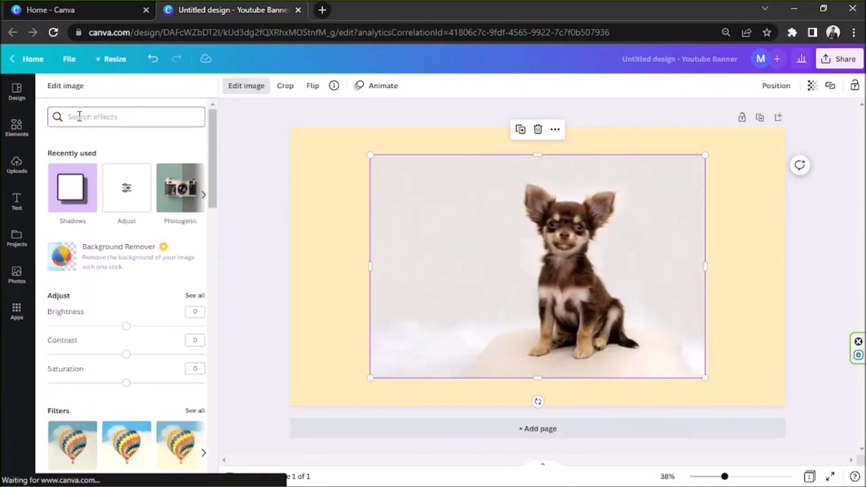
left_click(123, 258)
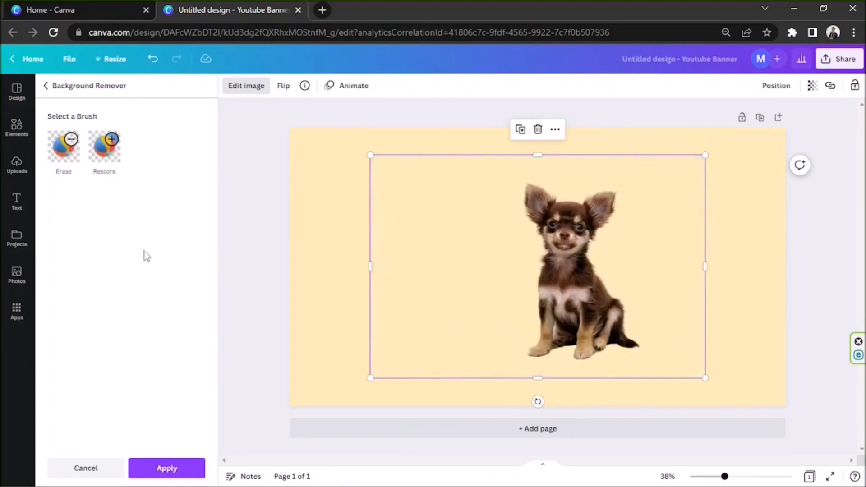
Crop the empty left part of the puppy image, enlarge it to nearly the banner's height and place it near the centre.
left_click_drag(369, 269, 481, 267)
left_click_drag(594, 275, 518, 251)
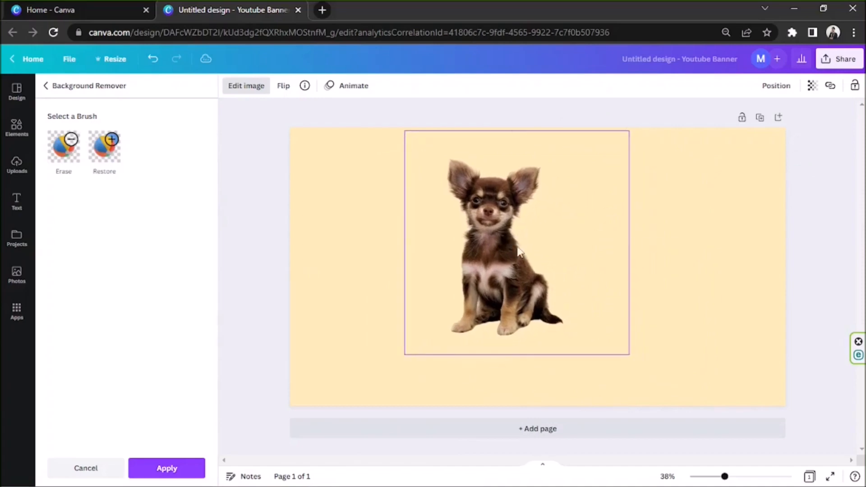
left_click_drag(633, 358, 678, 402)
left_click_drag(659, 266, 655, 265)
left_click_drag(522, 282, 543, 278)
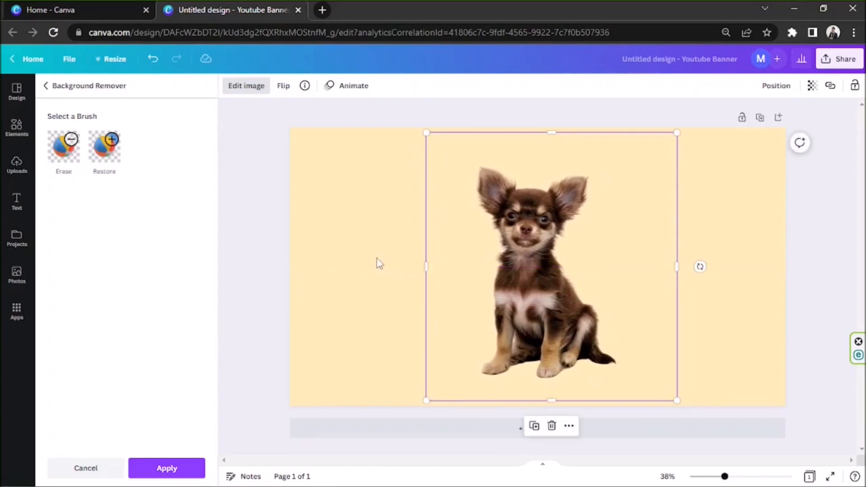
Restore a band of the original background around the puppy using the Restore brush at size 32, and finish editing the image.
left_click(116, 158)
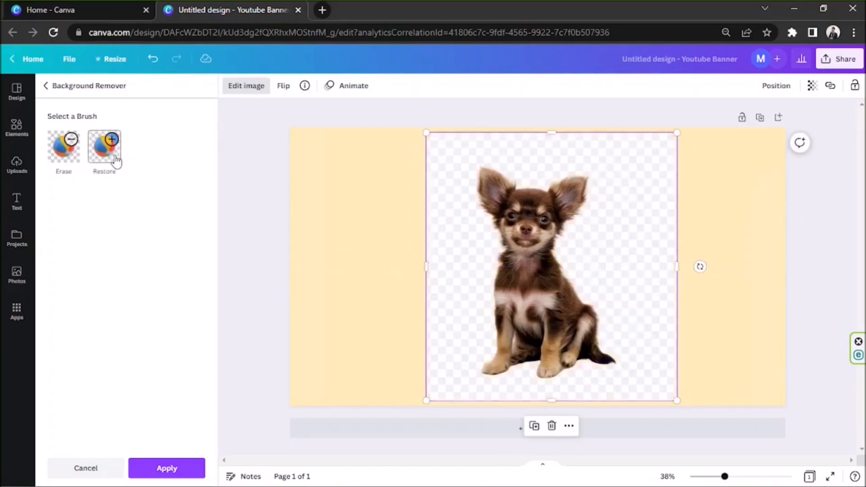
mouse_move(96, 210)
left_mouse_down()
mouse_move(120, 206)
mouse_move(97, 206)
left_mouse_up()
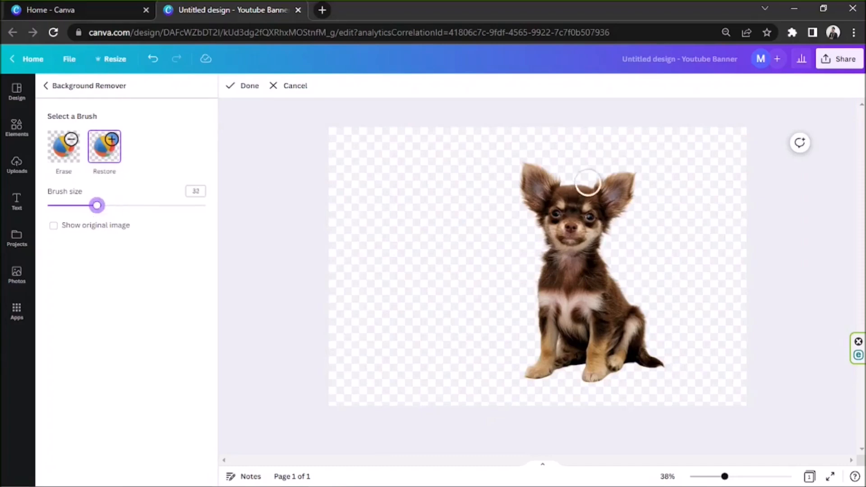
mouse_move(506, 162)
left_mouse_down()
mouse_move(534, 233)
mouse_move(525, 292)
mouse_move(532, 355)
mouse_move(519, 379)
mouse_move(540, 384)
mouse_move(574, 373)
mouse_move(584, 376)
mouse_move(579, 390)
mouse_move(602, 388)
mouse_move(622, 372)
mouse_move(657, 380)
mouse_move(667, 372)
mouse_move(650, 359)
mouse_move(650, 314)
mouse_move(618, 289)
mouse_move(605, 248)
mouse_move(626, 214)
mouse_move(634, 171)
mouse_move(583, 195)
mouse_move(504, 163)
left_mouse_up()
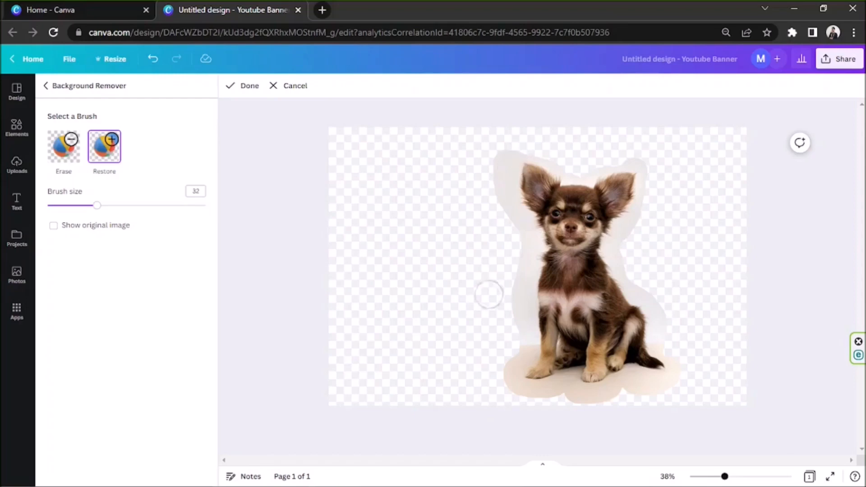
left_click(242, 88)
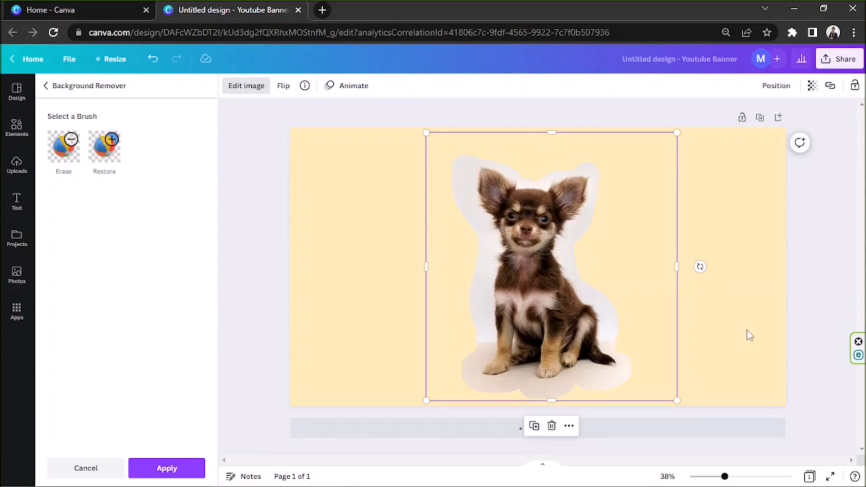
left_click(749, 335)
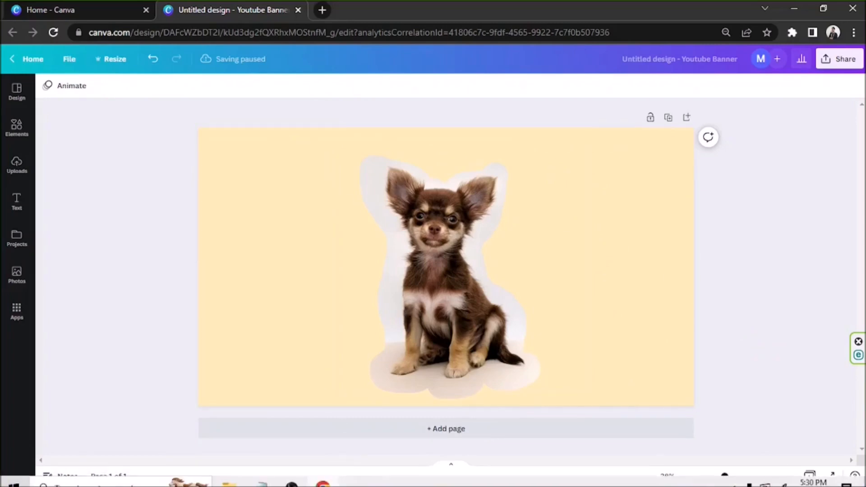
Bring up OBS Studio's recording controls, minimize the window again, and launch Shotcut.
left_click(292, 477)
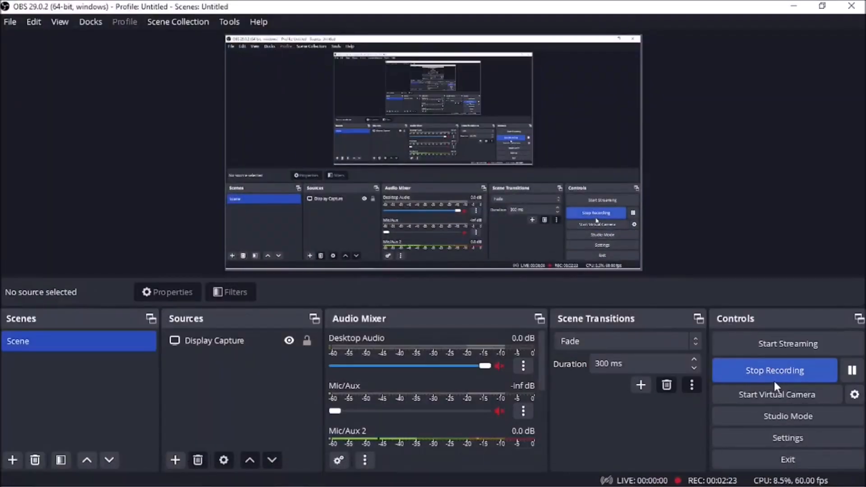
left_click(794, 6)
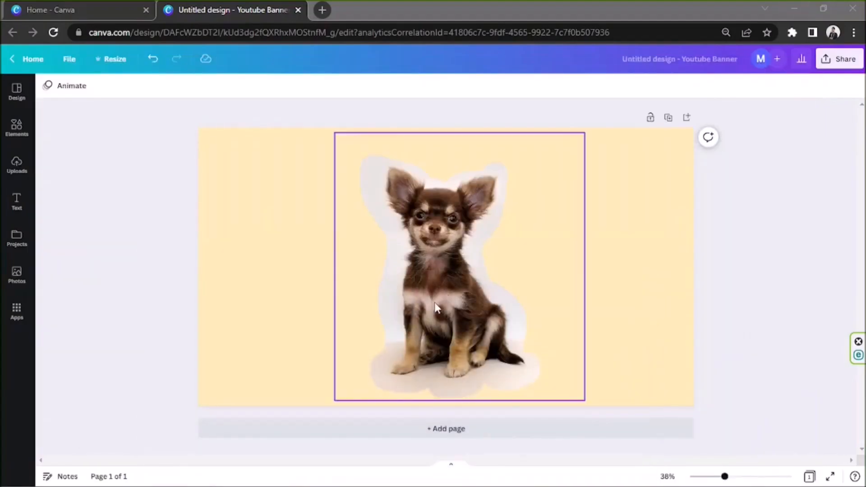
left_click(121, 478)
type("shot")
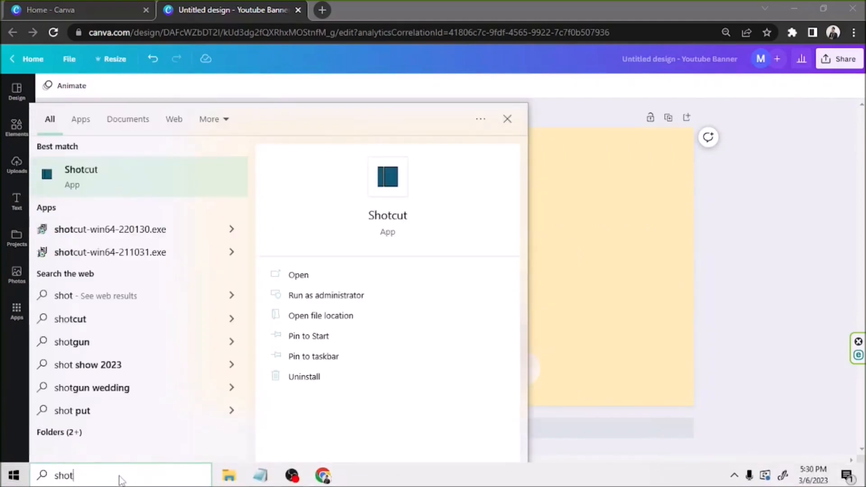
key("Return")
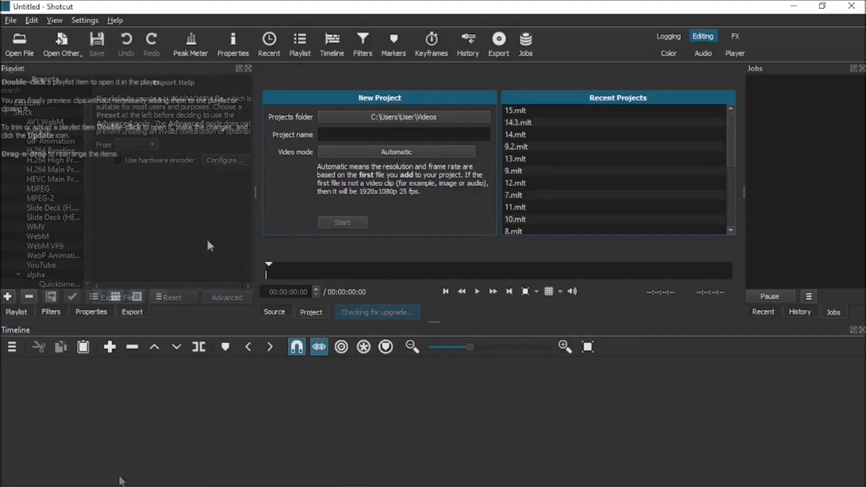
key("ctrl+o")
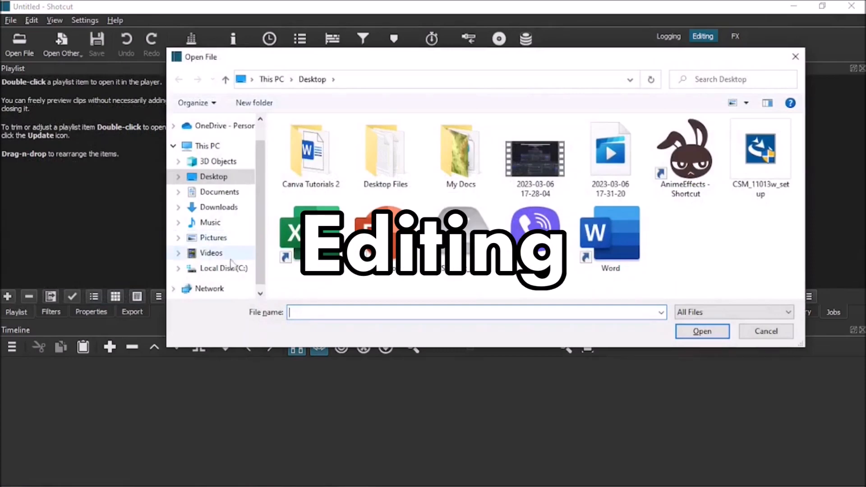
left_click(524, 182)
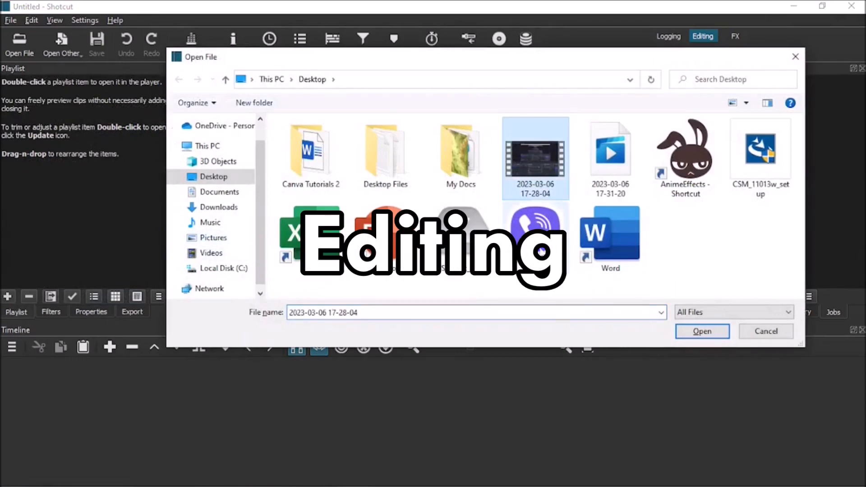
left_click(684, 337)
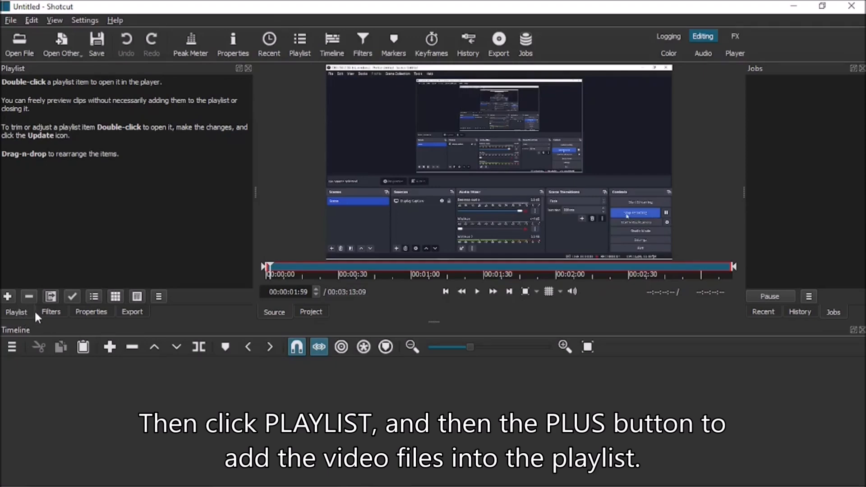
left_click(8, 299)
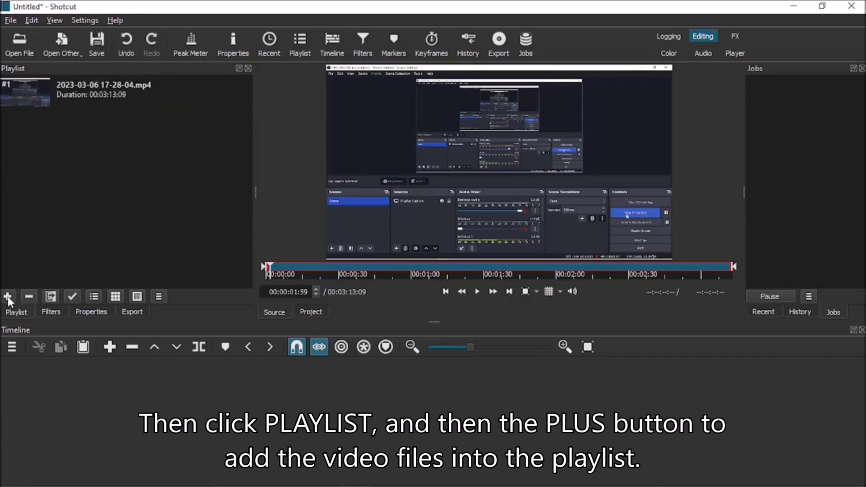
Add a video track to the empty timeline.
left_click(12, 347)
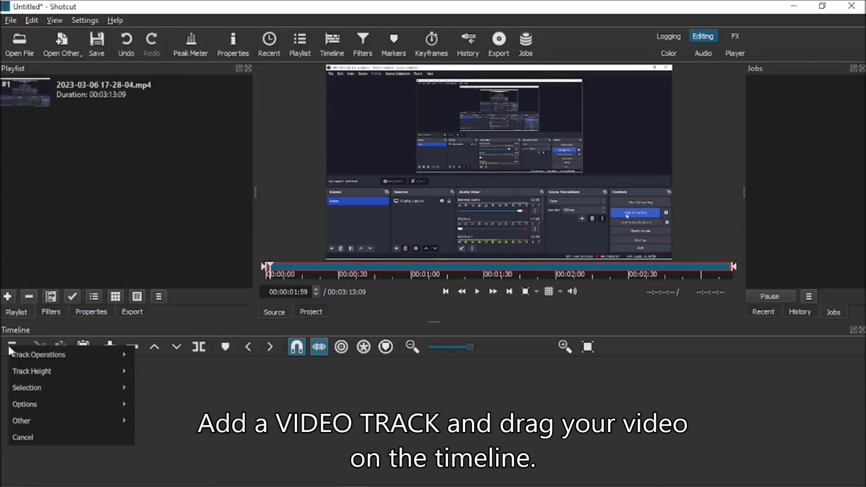
mouse_move(49, 349)
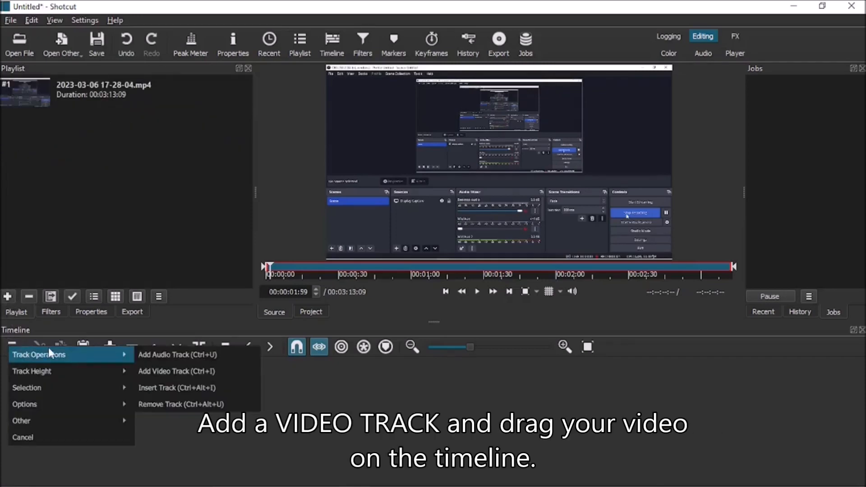
left_click(196, 371)
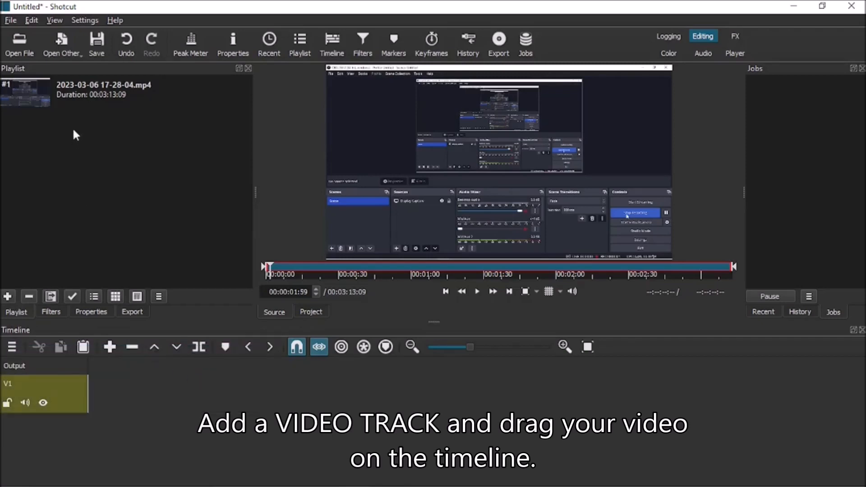
left_click_drag(66, 90, 111, 379)
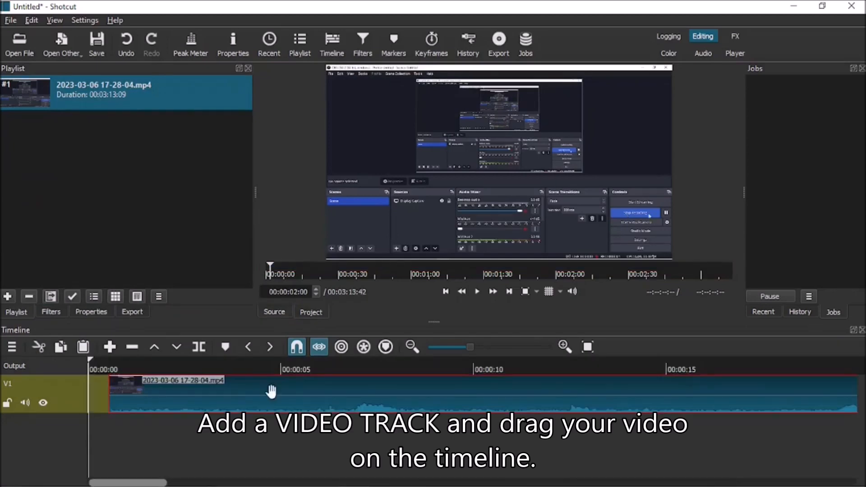
left_click_drag(289, 391, 253, 392)
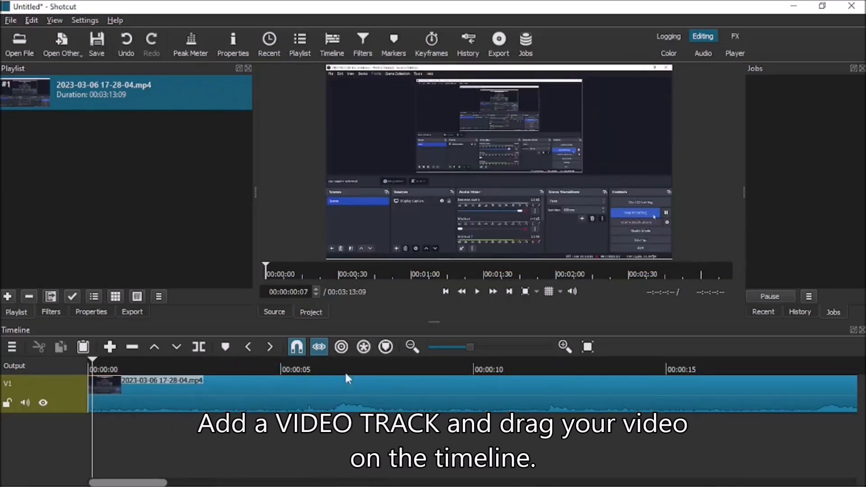
Split the clip at 00:00:15:31 and remove the part before the cut.
left_click_drag(468, 348, 465, 350)
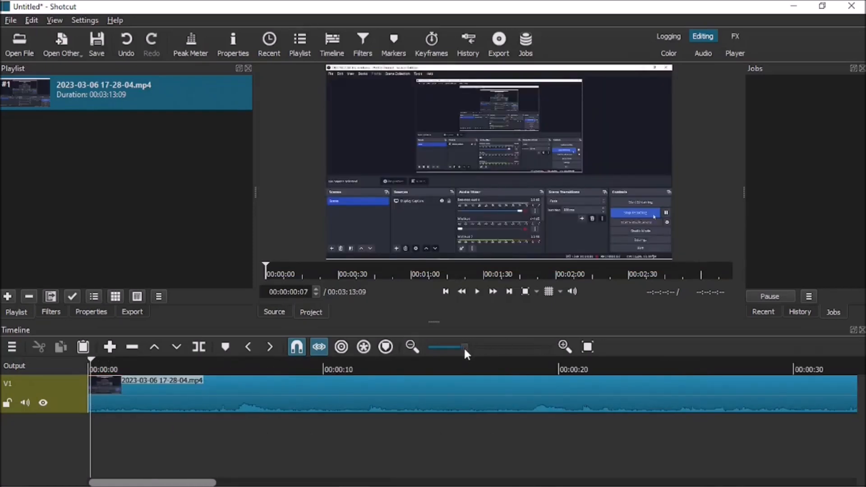
left_click(322, 369)
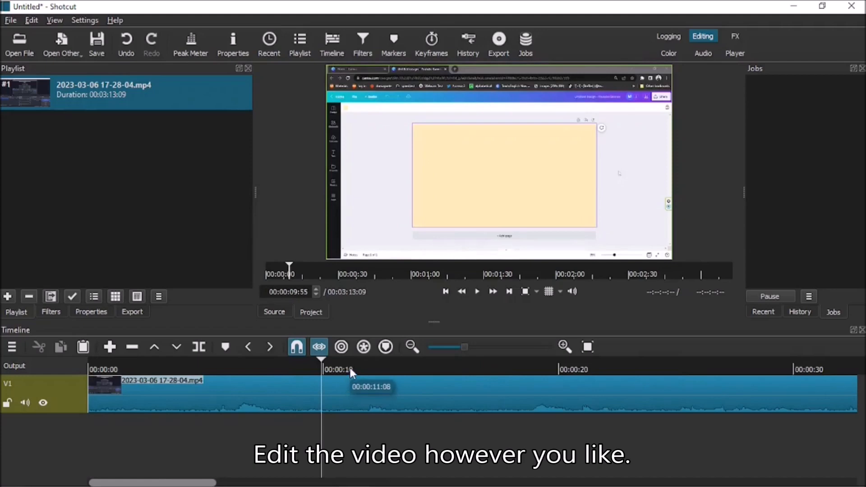
left_click(452, 363)
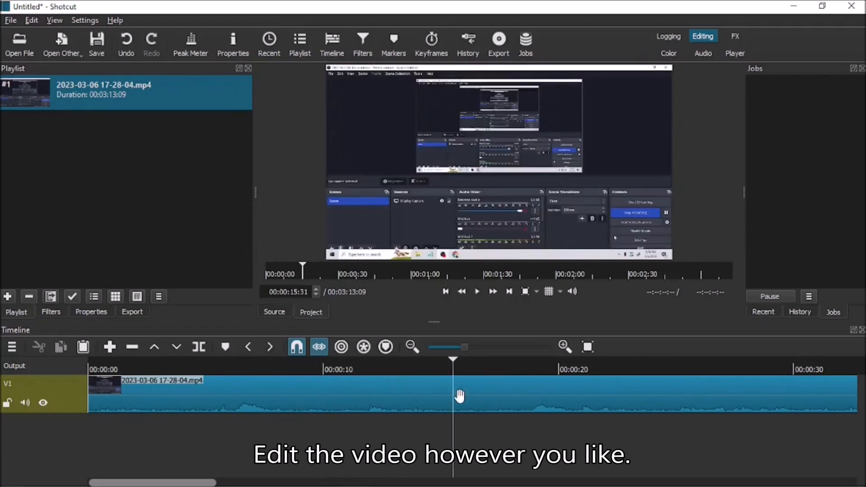
key("s")
key("z")
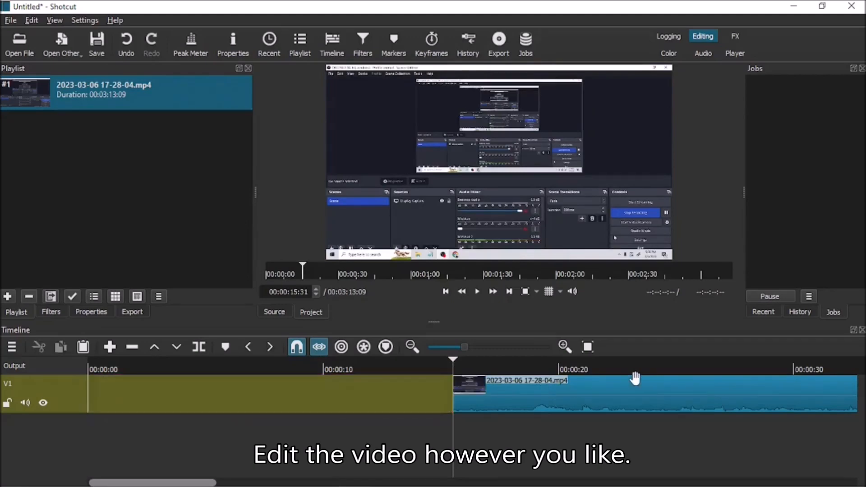
Move the remaining clip to the start of the timeline and add a fade-in at its beginning.
left_click(810, 399)
left_click_drag(808, 396, 412, 408)
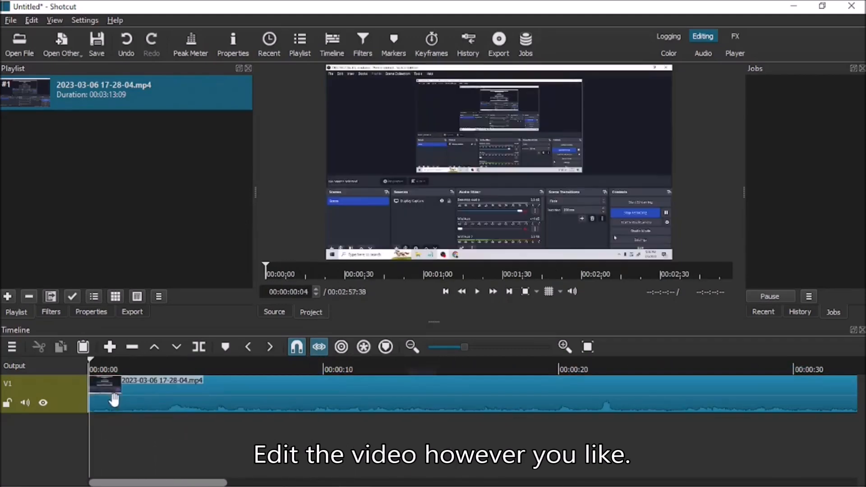
left_click_drag(93, 384, 138, 411)
Play back the first part of the trimmed clip to check the recorded Canva demonstration.
key("space")
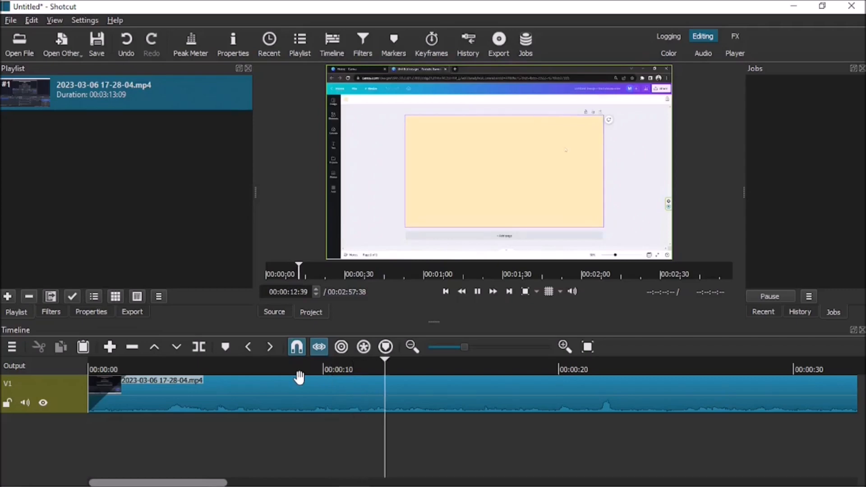
key("space")
left_click(451, 348)
key("space")
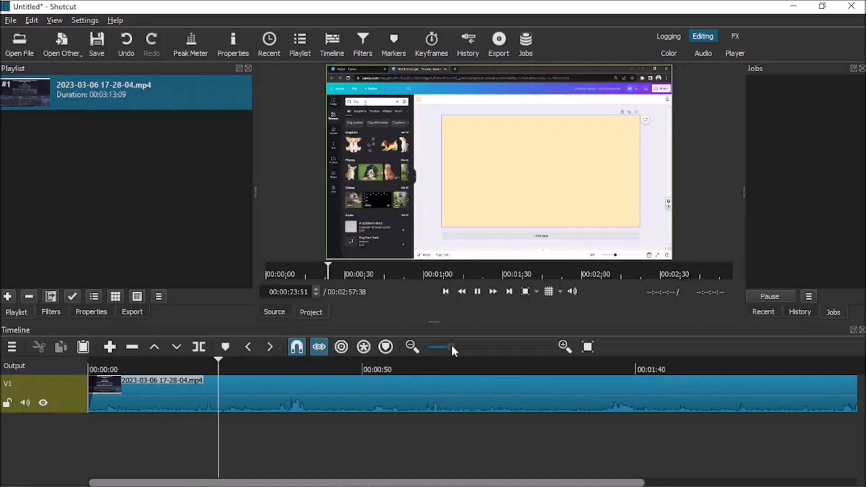
left_click(299, 370)
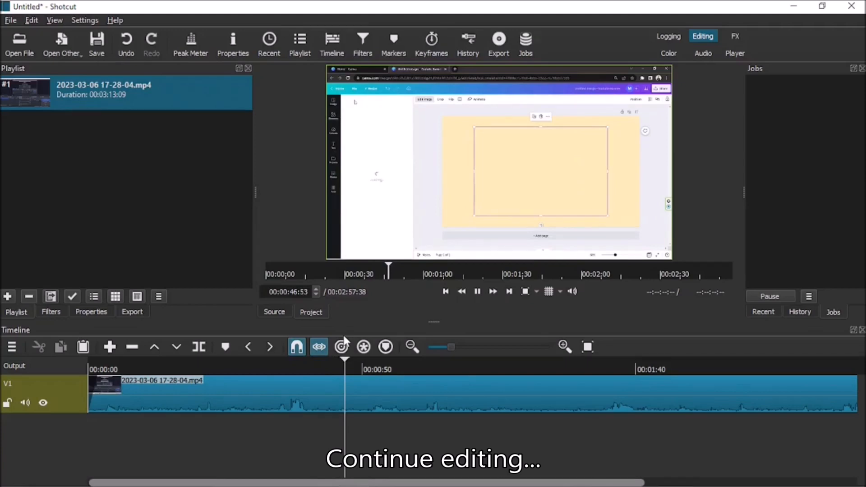
key("space")
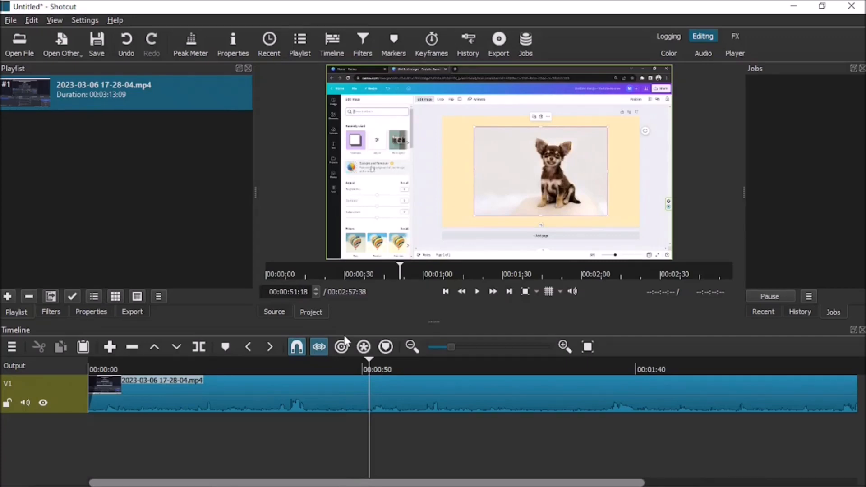
key("space")
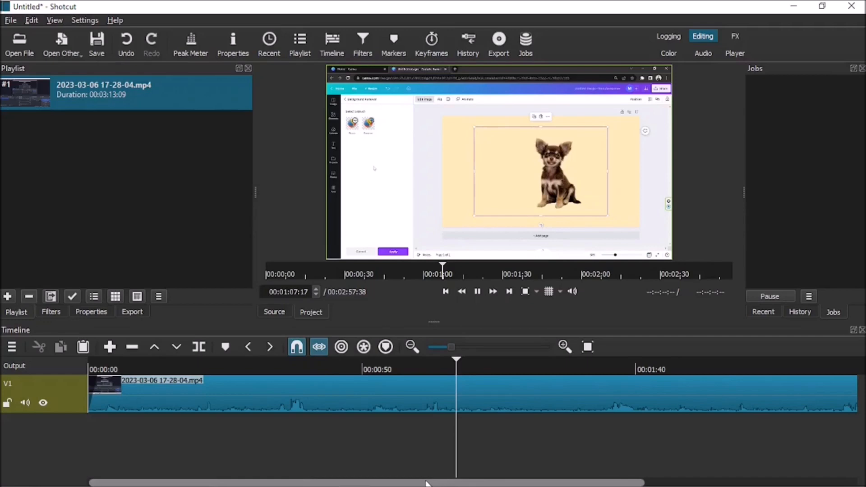
Trim the end of the clip to 00:02:08:21 and add a fade-out.
left_click_drag(426, 482, 599, 475)
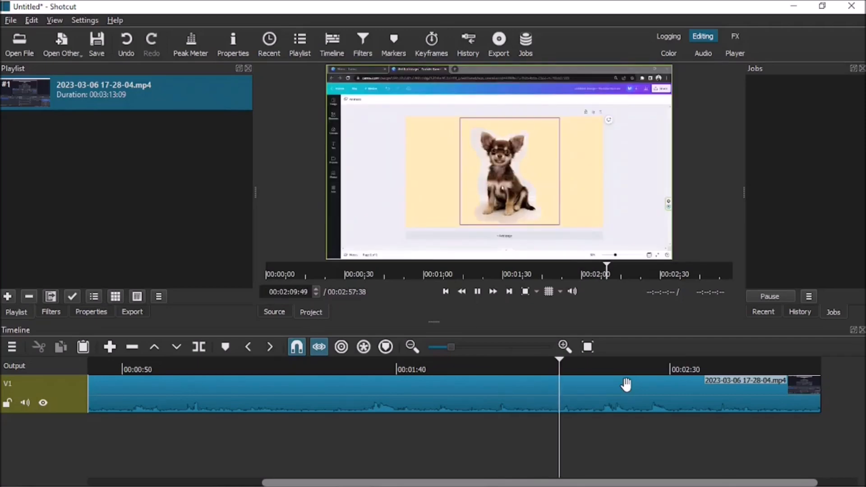
key("space")
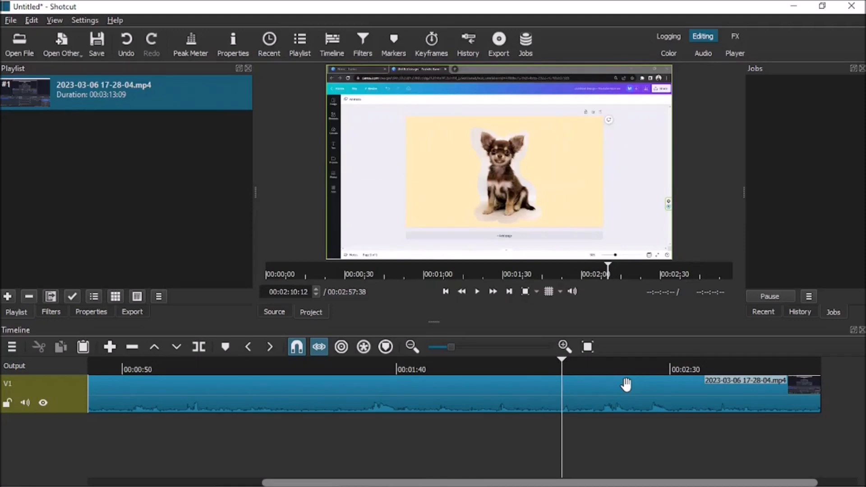
left_click(552, 369)
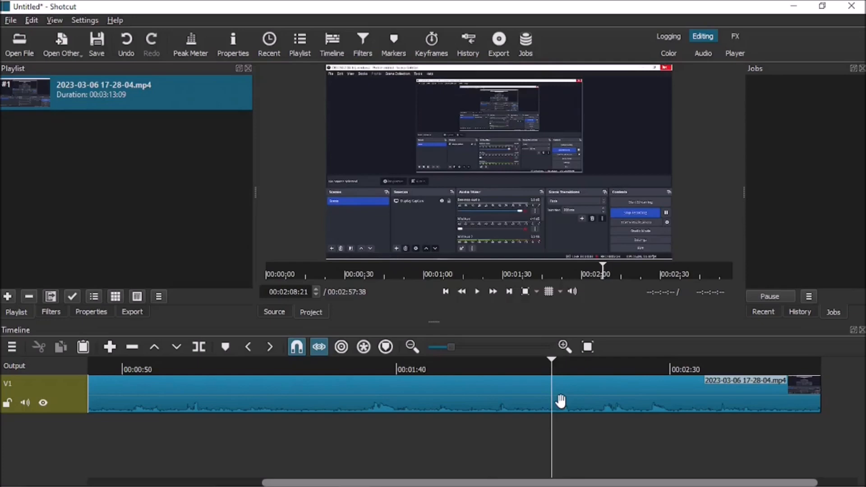
key("w")
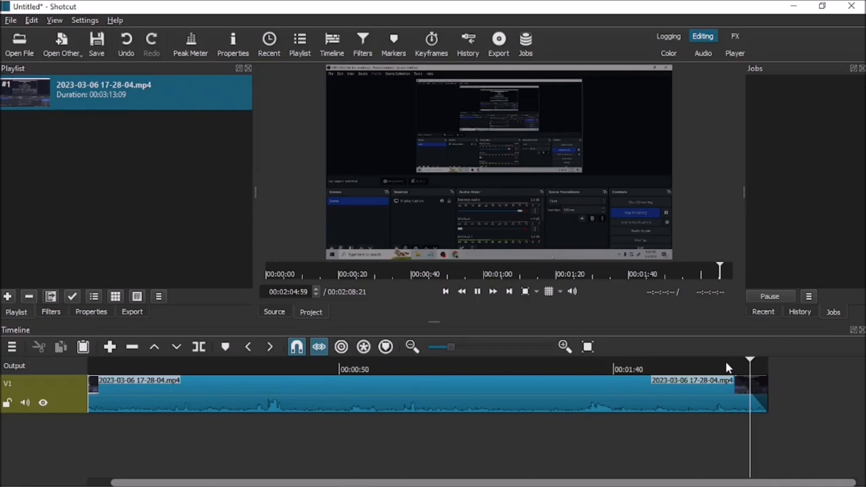
Extend the end of the clip to 00:02:20:49 and play back the restored ending.
left_click(766, 394)
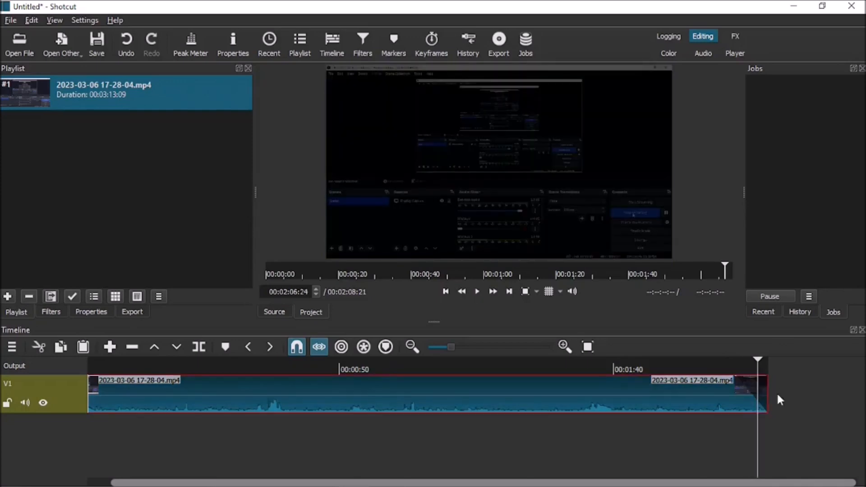
key("ctrl+z")
key("space")
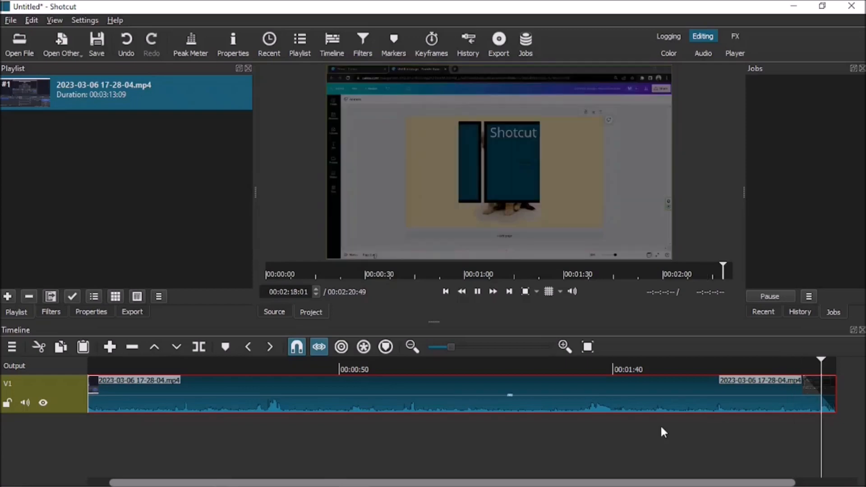
key("space")
Remove the clip's fade-out and shorten its end to 00:02:09:01.
left_click_drag(745, 484, 846, 479)
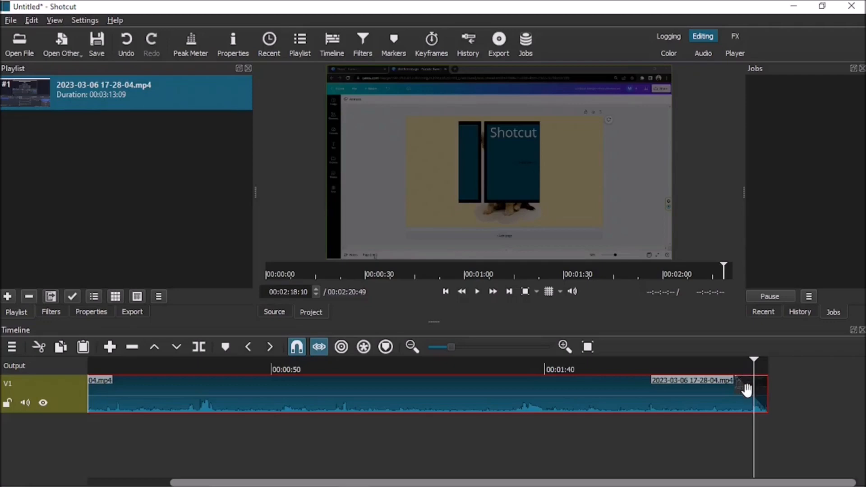
left_click_drag(734, 383, 803, 377)
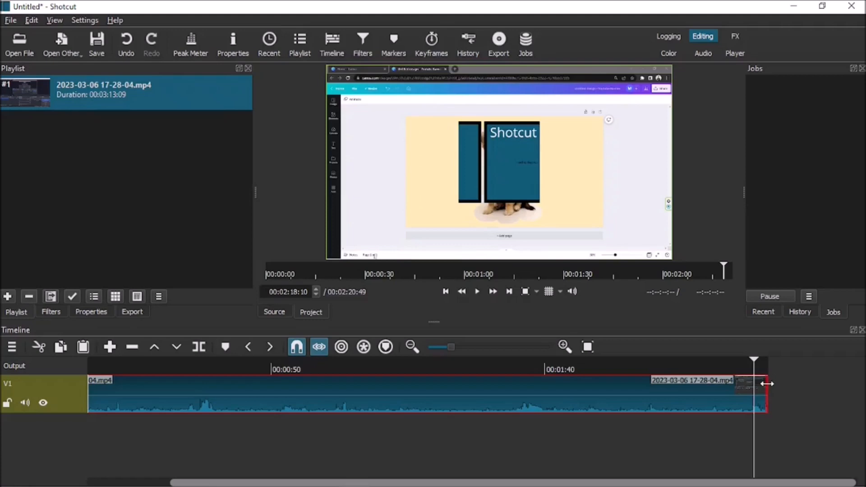
left_click_drag(767, 383, 746, 383)
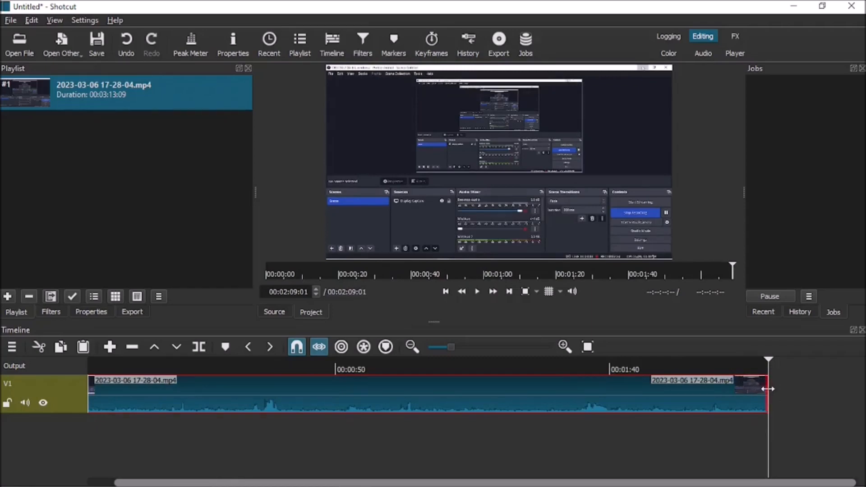
Extend the end of the clip to 00:02:22:34 and play back the recovered footage.
left_click_drag(766, 389, 848, 400)
left_click_drag(742, 483, 828, 476)
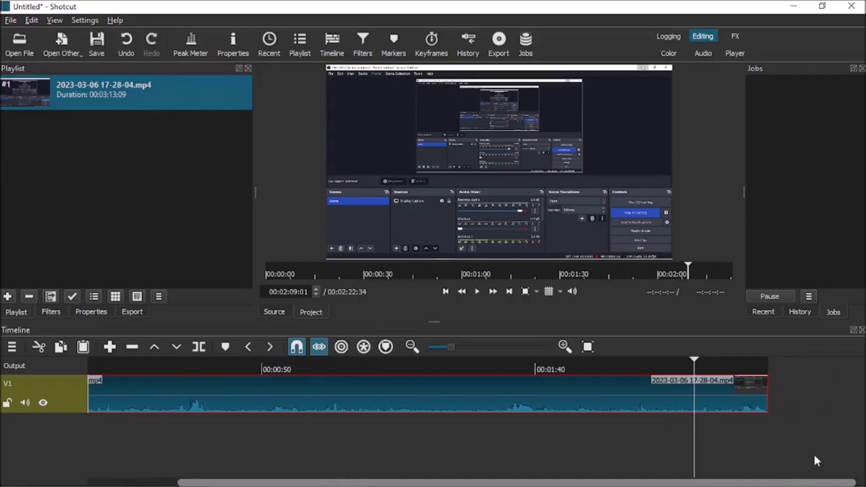
key("space")
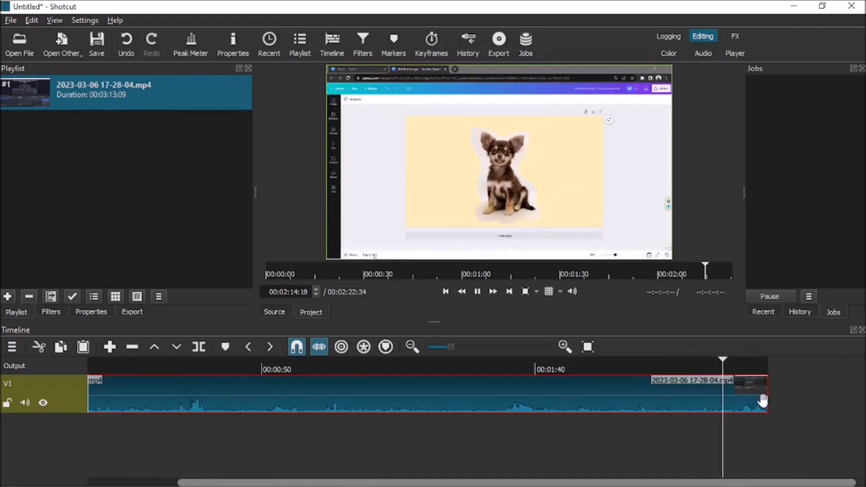
key("space")
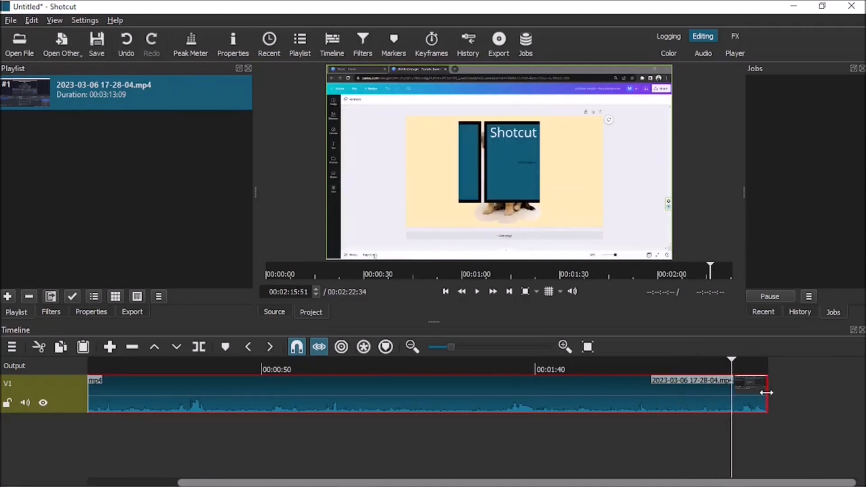
Extend the end of the clip to 00:02:35:20 and play back the footage near the ending.
left_click_drag(767, 392, 845, 389)
key("space")
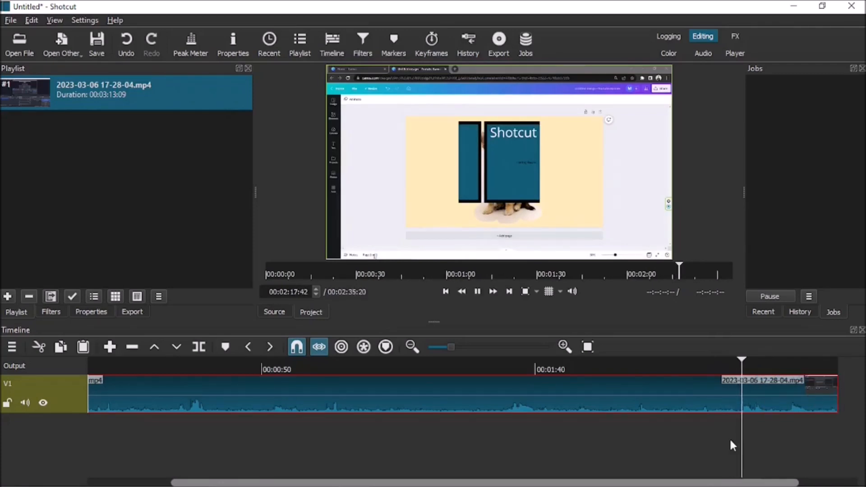
left_click_drag(711, 481, 768, 481)
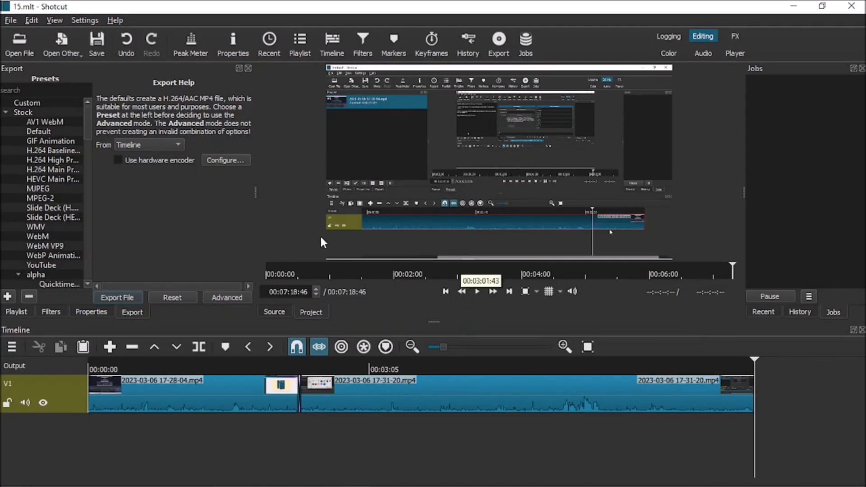
Export the timeline as an MP4 video named 15.3 in the Video Recordings folder.
left_click(120, 292)
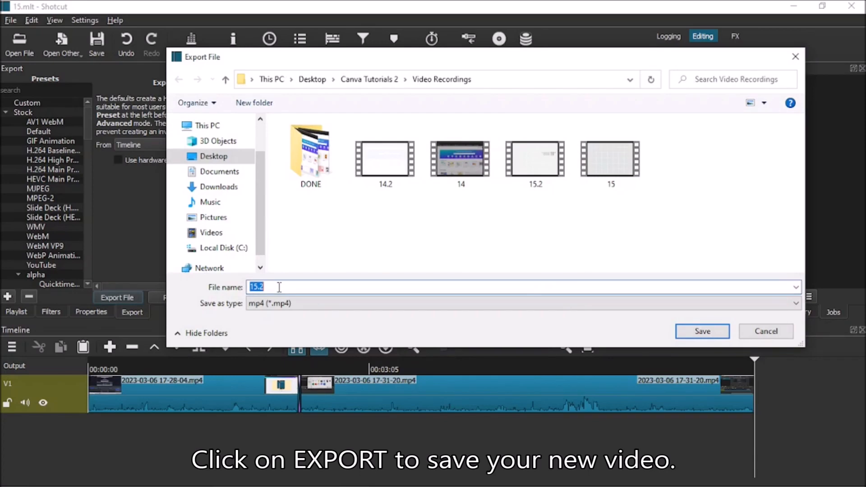
key("BackSpace")
type("3")
left_click(702, 332)
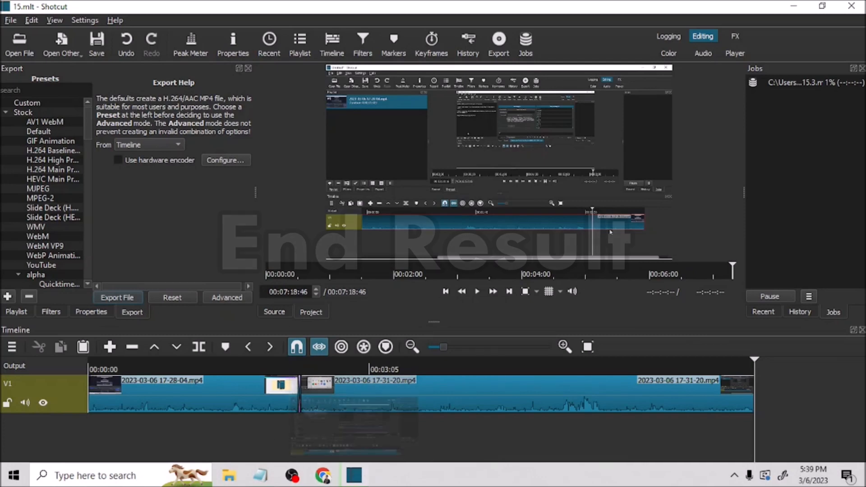
Switch to the blank YouTube banner design in Canva and search its elements for photos matching "dog".
mouse_move(352, 479)
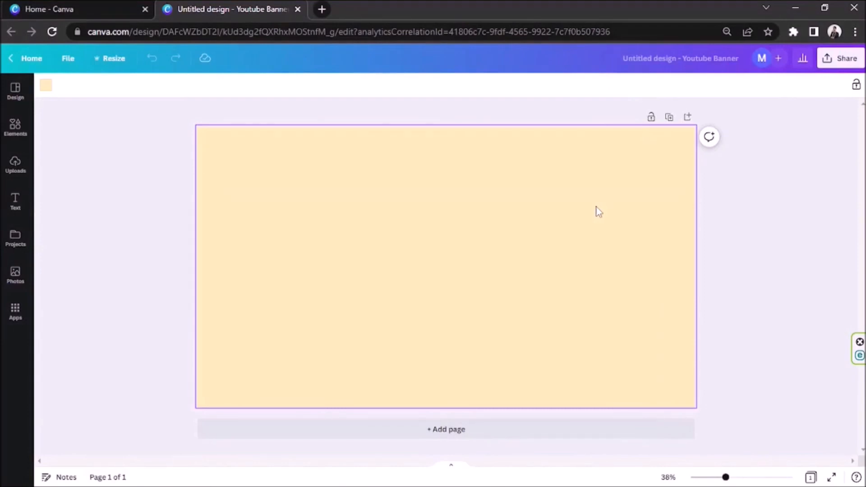
left_click(27, 130)
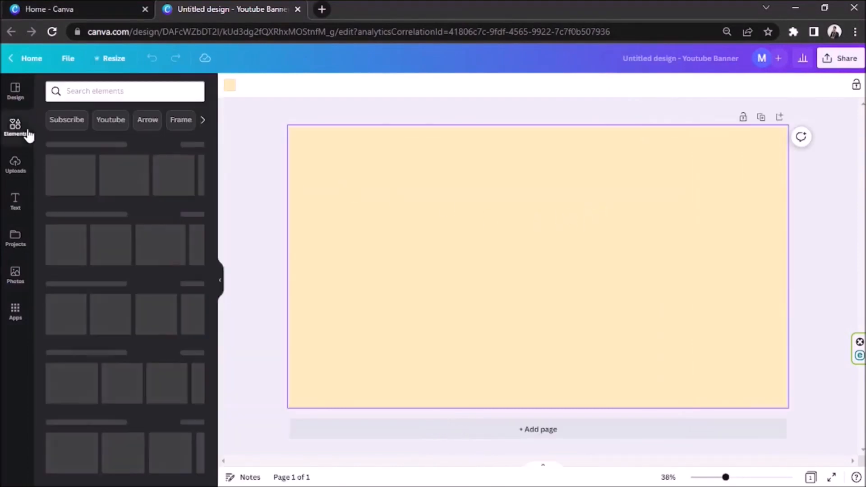
left_click(94, 92)
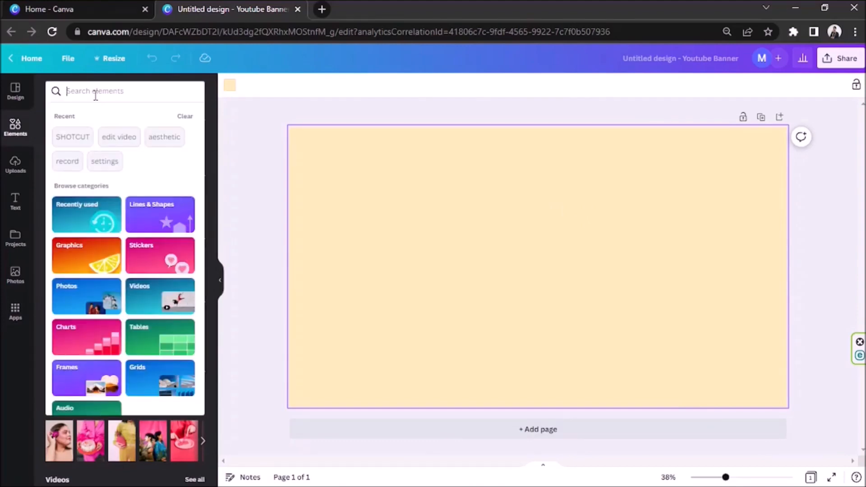
type("dog")
key("Return")
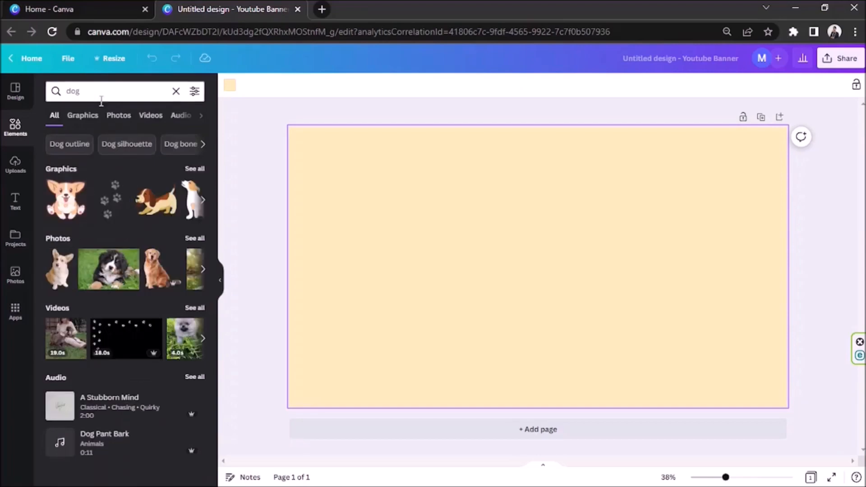
left_click(116, 115)
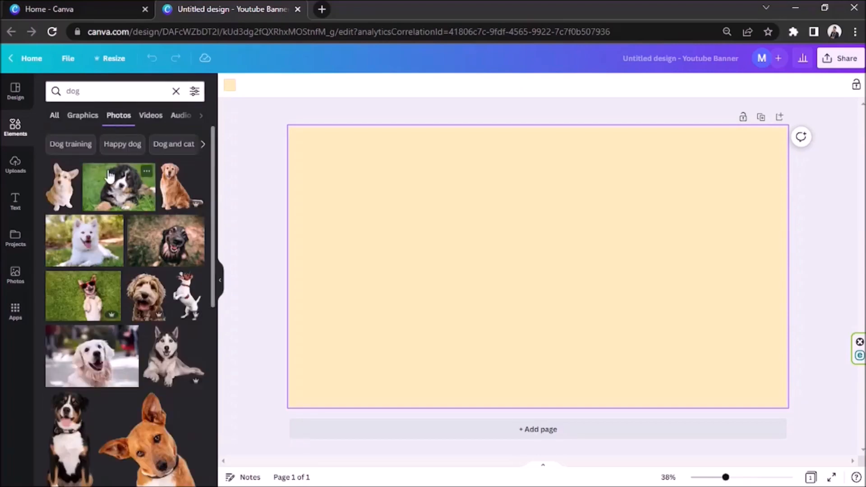
Add the photo of the small brown puppy sitting against a plain light background to the banner.
scroll(113, 189, "down", 10)
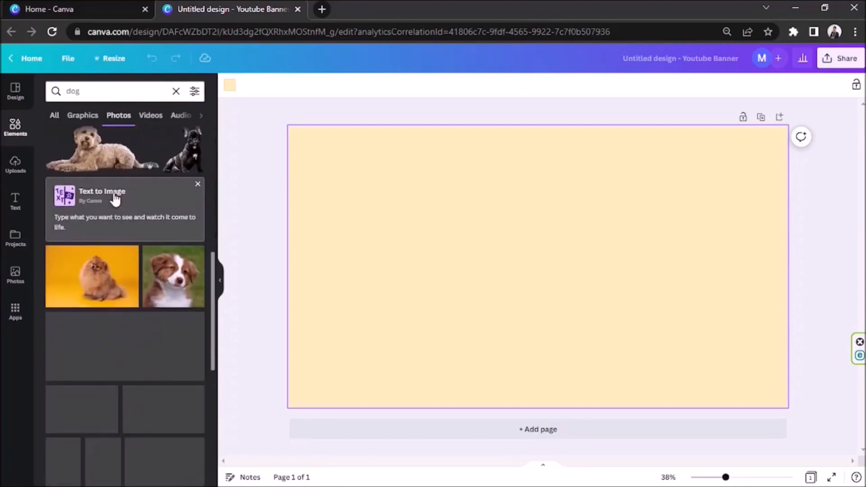
scroll(115, 199, "down", 4)
scroll(115, 197, "down", 7)
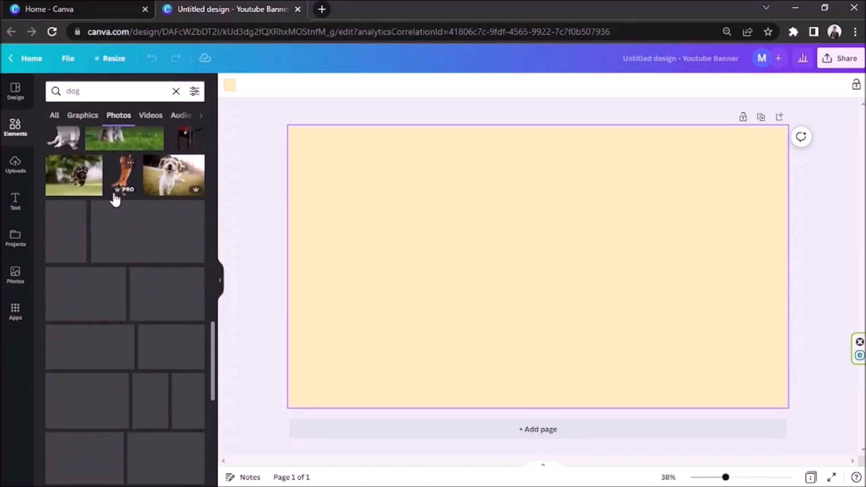
scroll(115, 199, "down", 4)
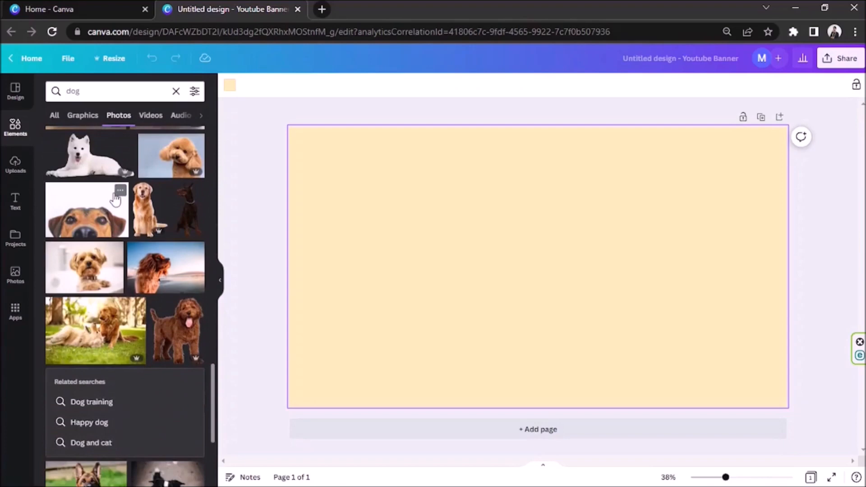
scroll(115, 199, "down", 10)
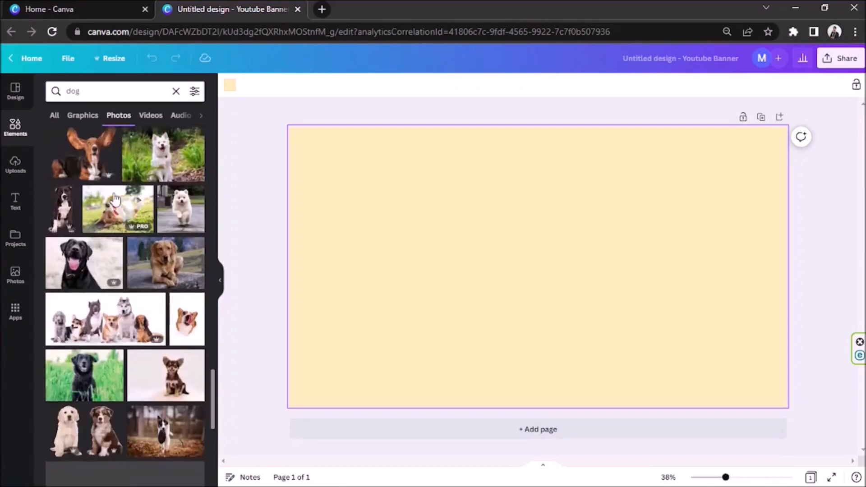
scroll(115, 199, "down", 3)
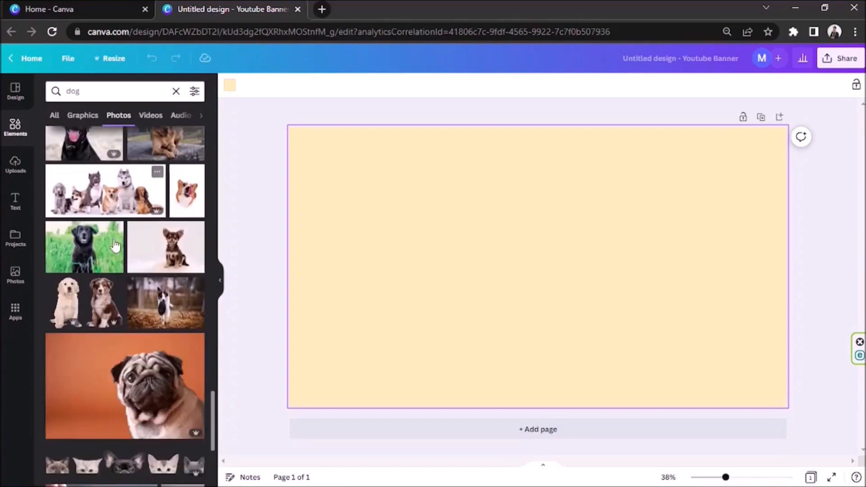
left_click(132, 256)
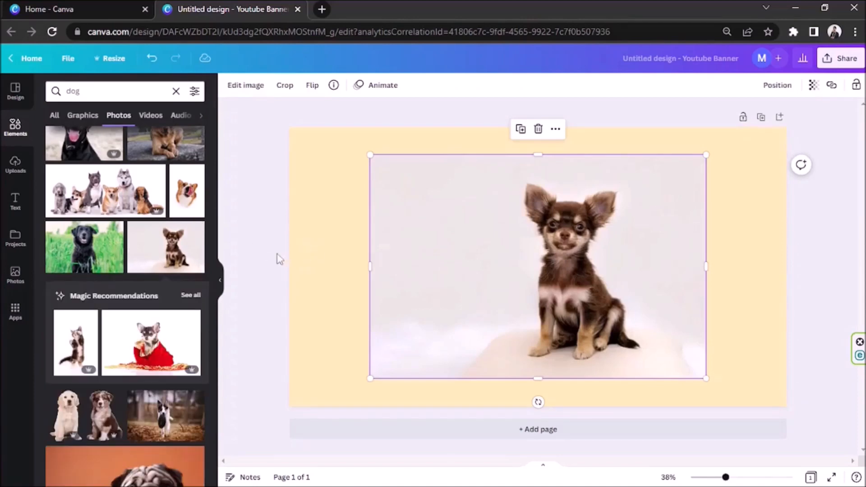
left_click(219, 280)
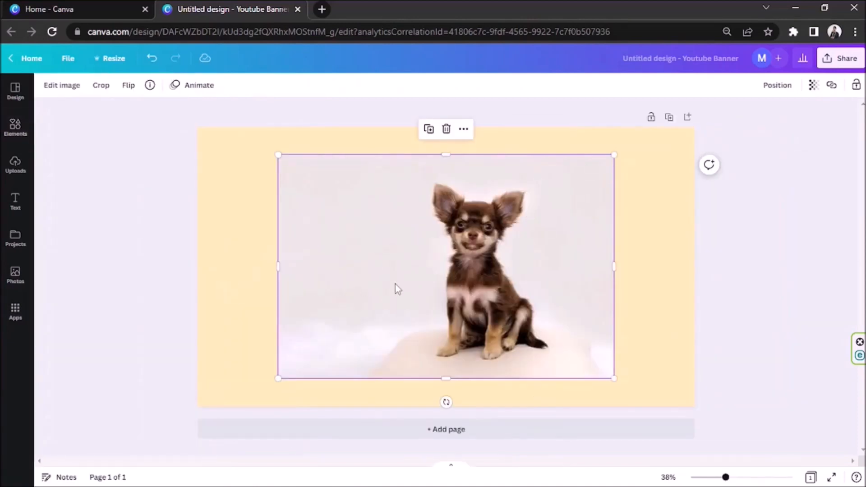
Remove the background of the puppy photo with the Background Remover effect.
left_click(62, 86)
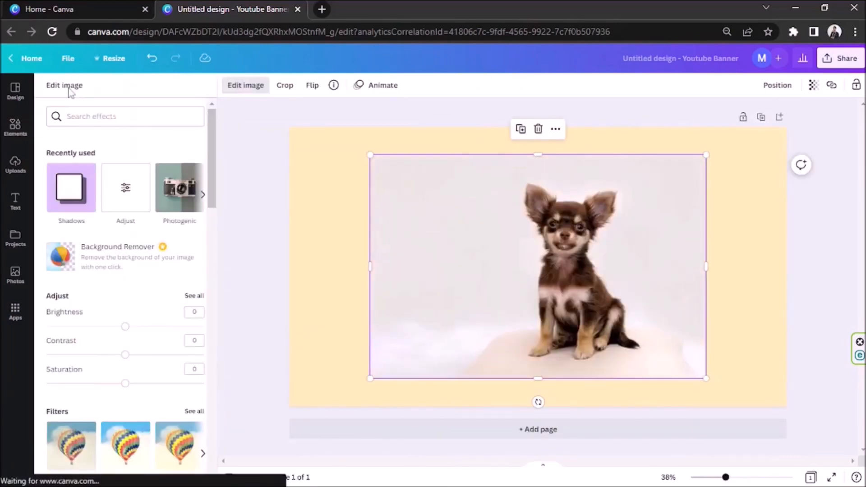
left_click(78, 116)
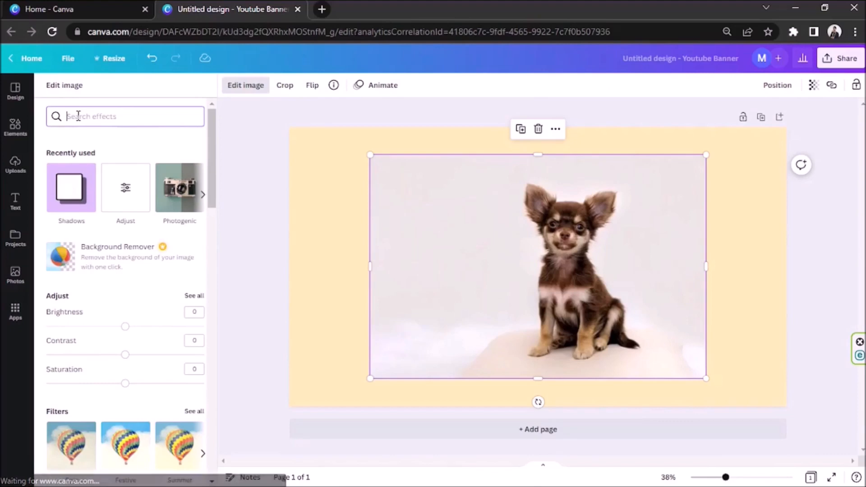
left_click(125, 257)
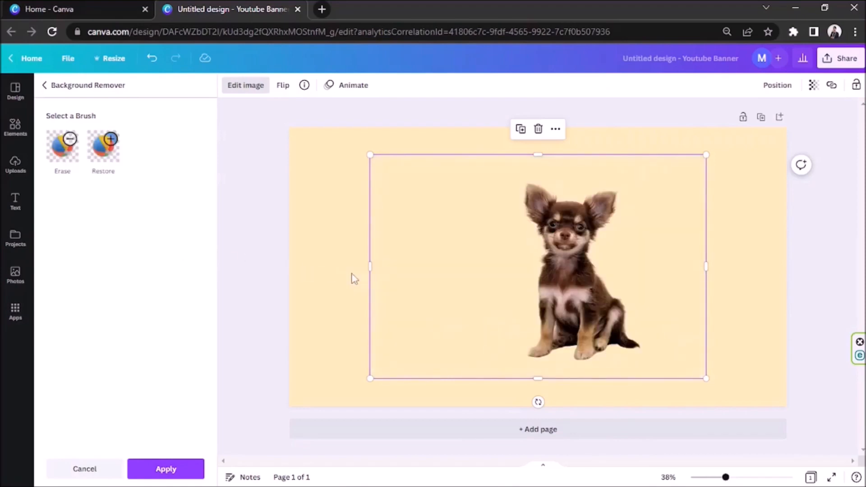
Crop the empty sides of the puppy image and enlarge it to nearly the page height, centred on the banner.
left_click_drag(387, 270, 481, 267)
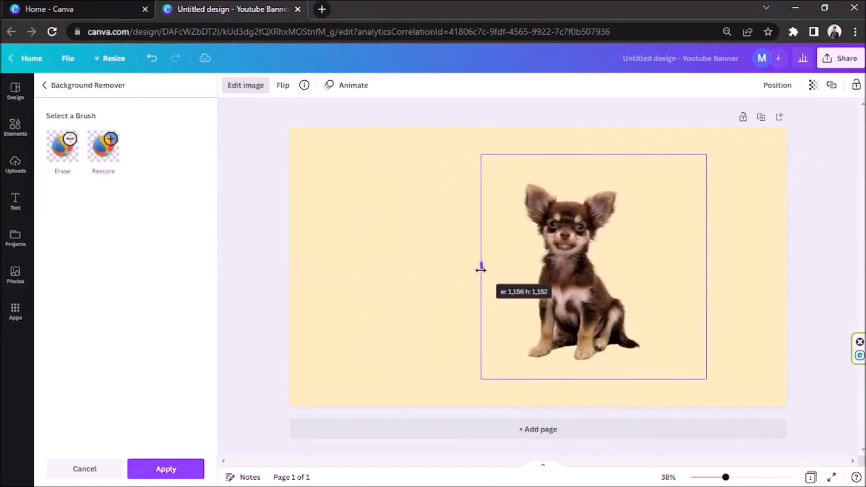
left_click_drag(589, 268, 514, 244)
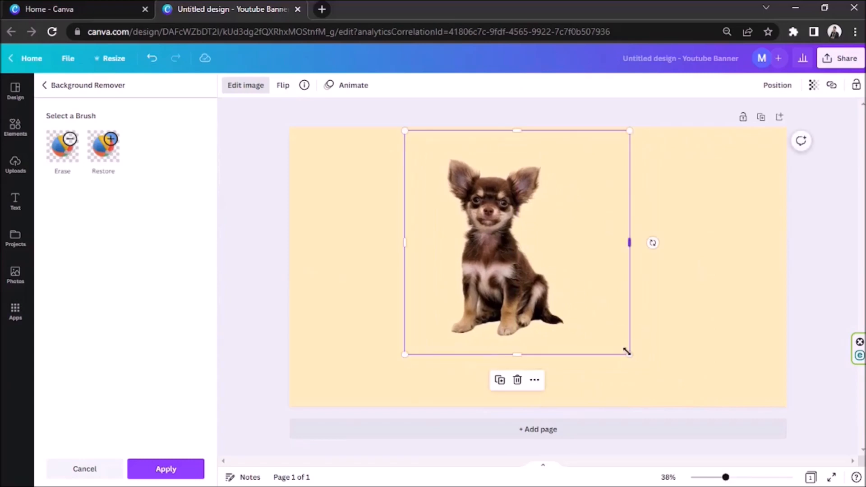
left_click_drag(630, 356, 675, 400)
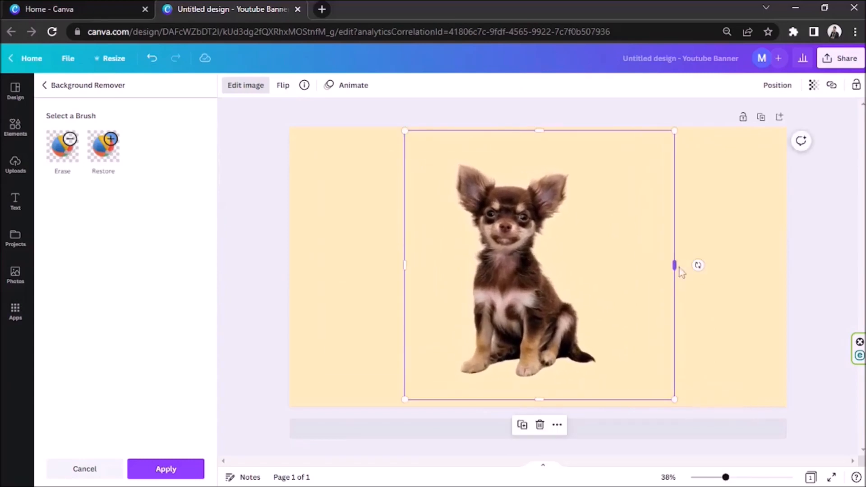
left_click_drag(666, 264, 656, 265)
left_click_drag(526, 284, 544, 279)
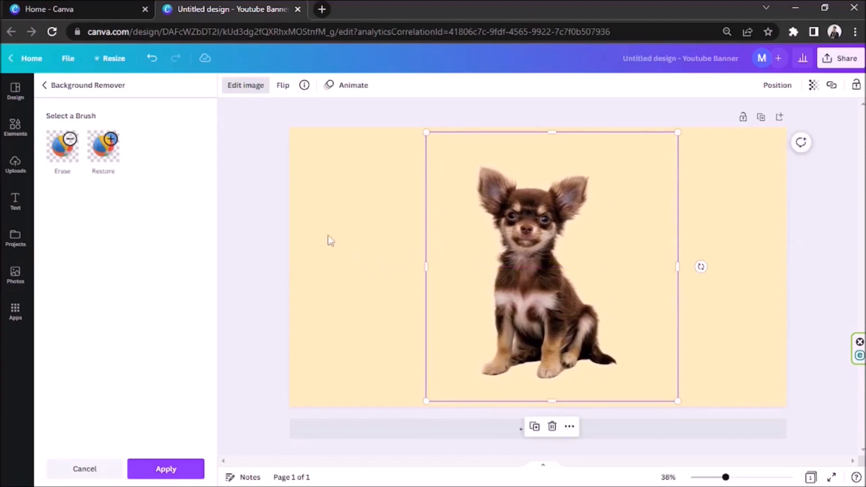
Restore a band of the original background around the puppy's outline with the Restore brush at size 32, and deselect the image.
left_click(113, 158)
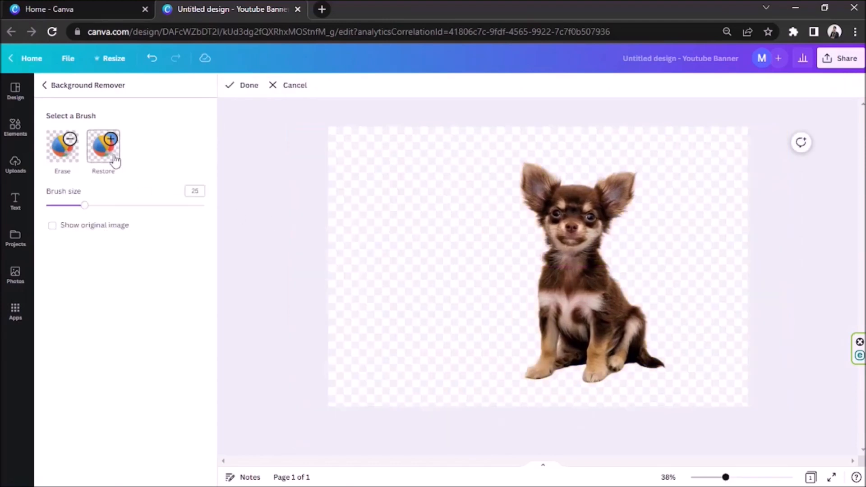
mouse_move(94, 206)
left_mouse_down()
mouse_move(118, 205)
mouse_move(95, 205)
left_mouse_up()
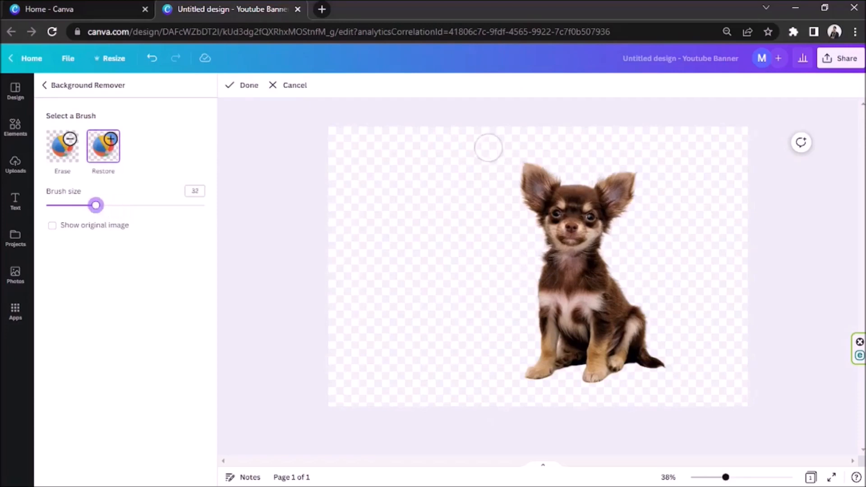
mouse_move(505, 162)
left_mouse_down()
mouse_move(534, 234)
mouse_move(525, 293)
mouse_move(533, 356)
mouse_move(518, 378)
mouse_move(540, 385)
mouse_move(583, 374)
mouse_move(580, 391)
mouse_move(609, 386)
mouse_move(622, 372)
mouse_move(643, 382)
mouse_move(668, 372)
mouse_move(652, 363)
mouse_move(651, 315)
mouse_move(619, 289)
mouse_move(606, 250)
mouse_move(634, 171)
mouse_move(584, 195)
mouse_move(512, 161)
left_mouse_up()
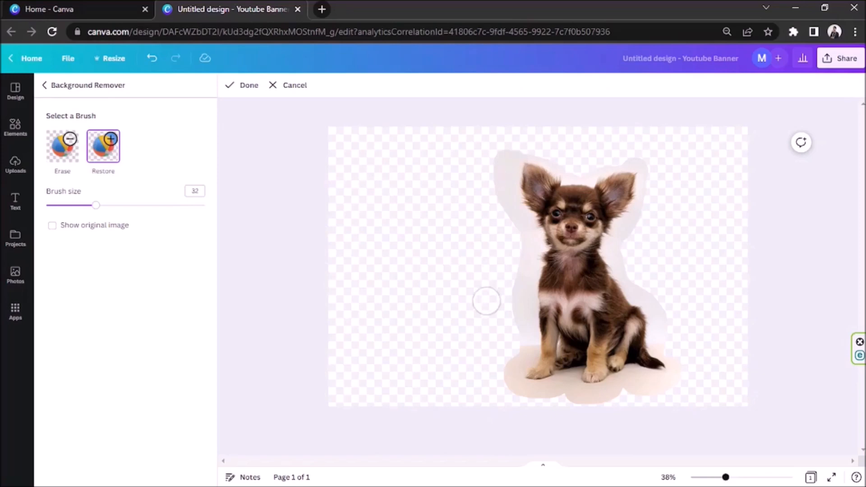
left_click(243, 92)
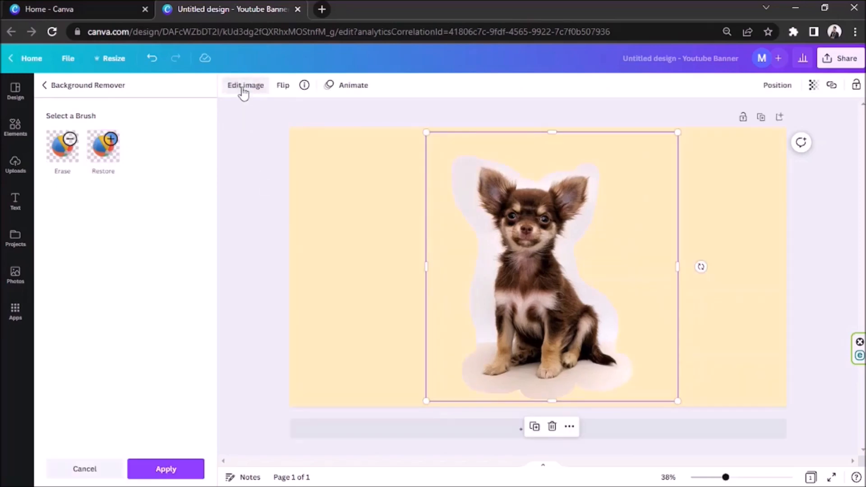
left_click(748, 330)
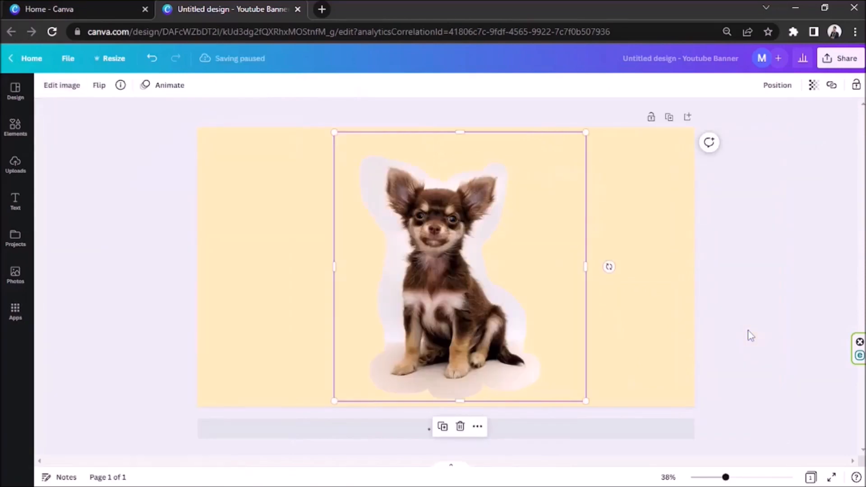
left_click(748, 331)
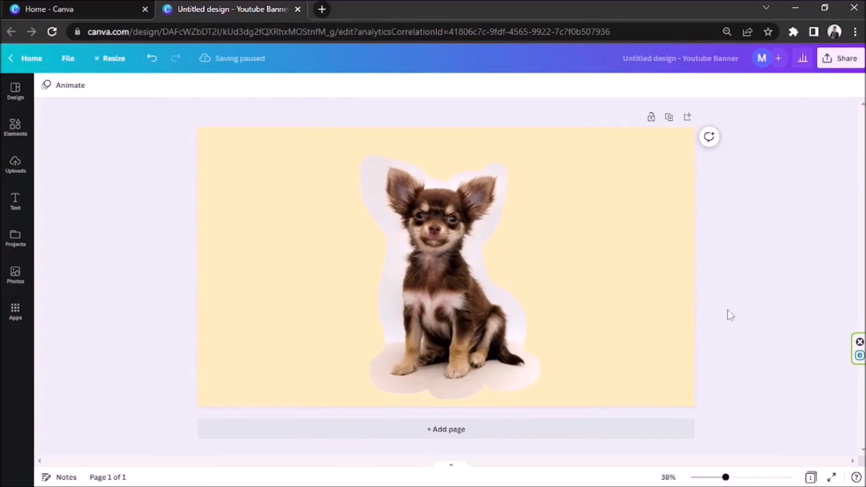